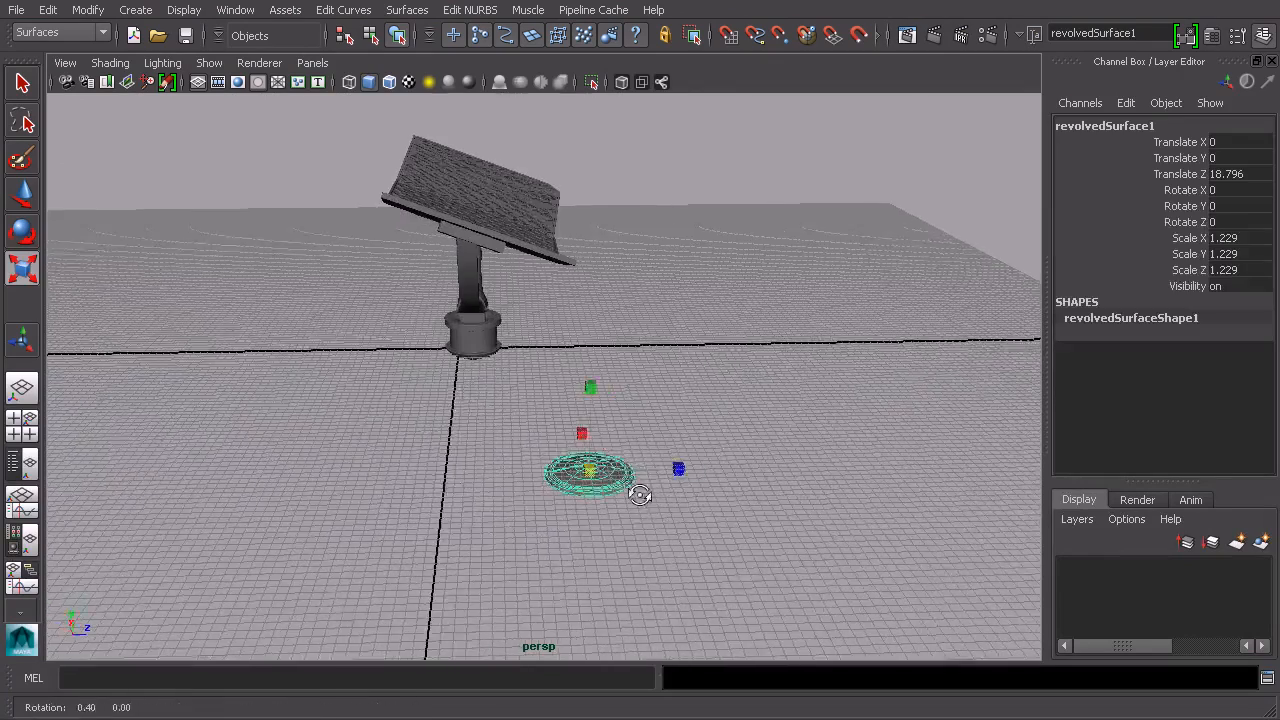
# Move the revolved disc below and away from the stand, to Translate Y -6.253 and Translate Z 25.307.
pyautogui.press('w')
pyautogui.moveTo(672, 472); pyautogui.dragTo(580, 394)
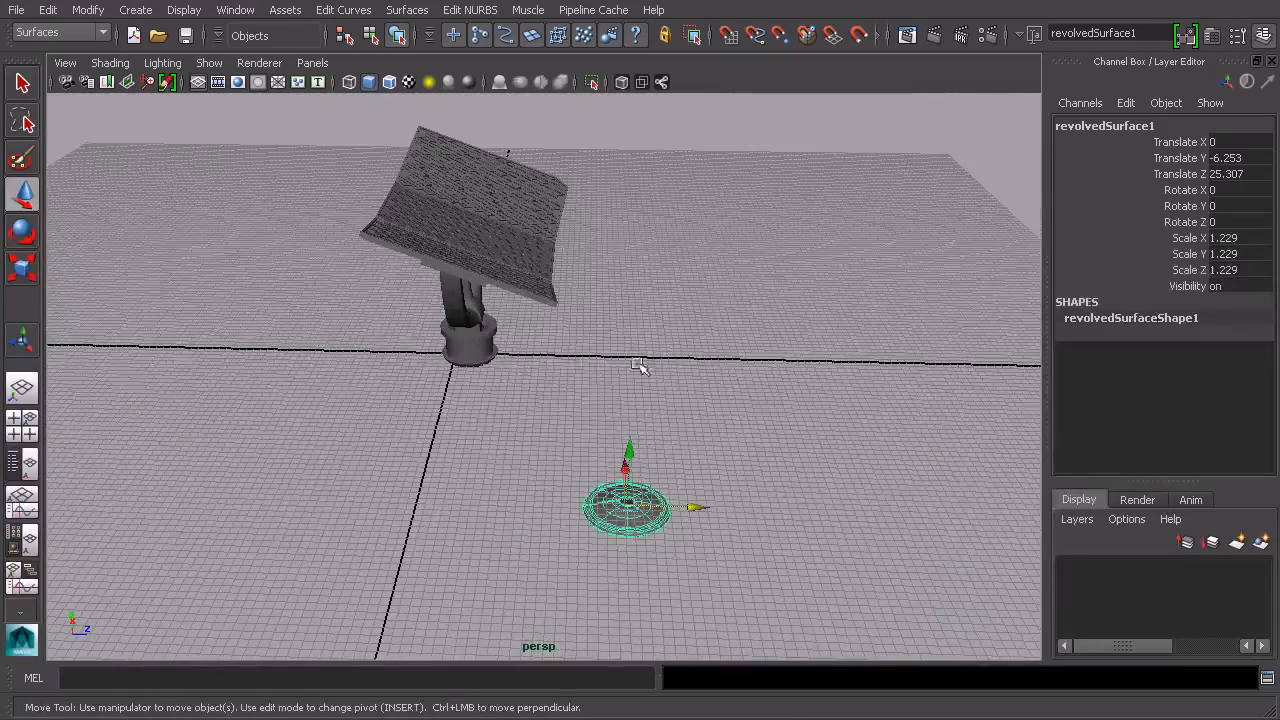
pyautogui.keyDown('alt'); pyautogui.moveTo(688, 499); pyautogui.dragTo(703, 475); pyautogui.keyUp('alt')
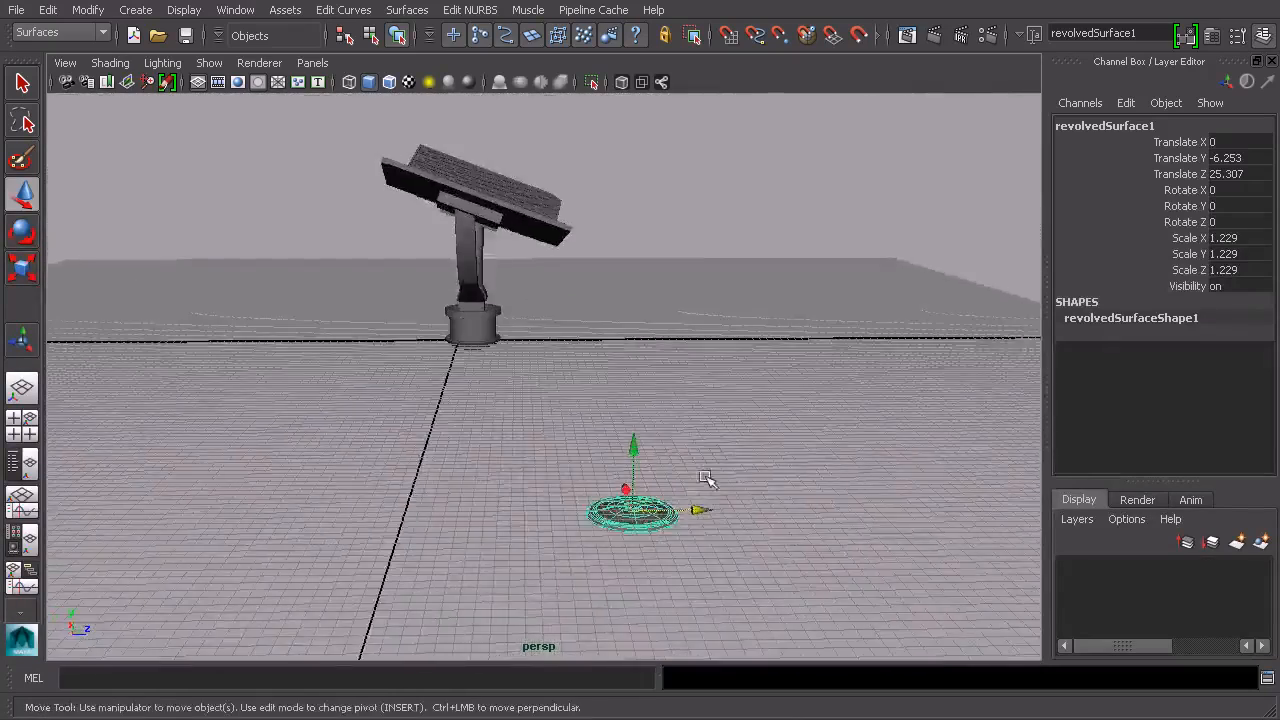
# In the side view, shift the disc along Z closer to the stand, to Translate Z 23.117.
pyautogui.press('space')
pyautogui.press('space')
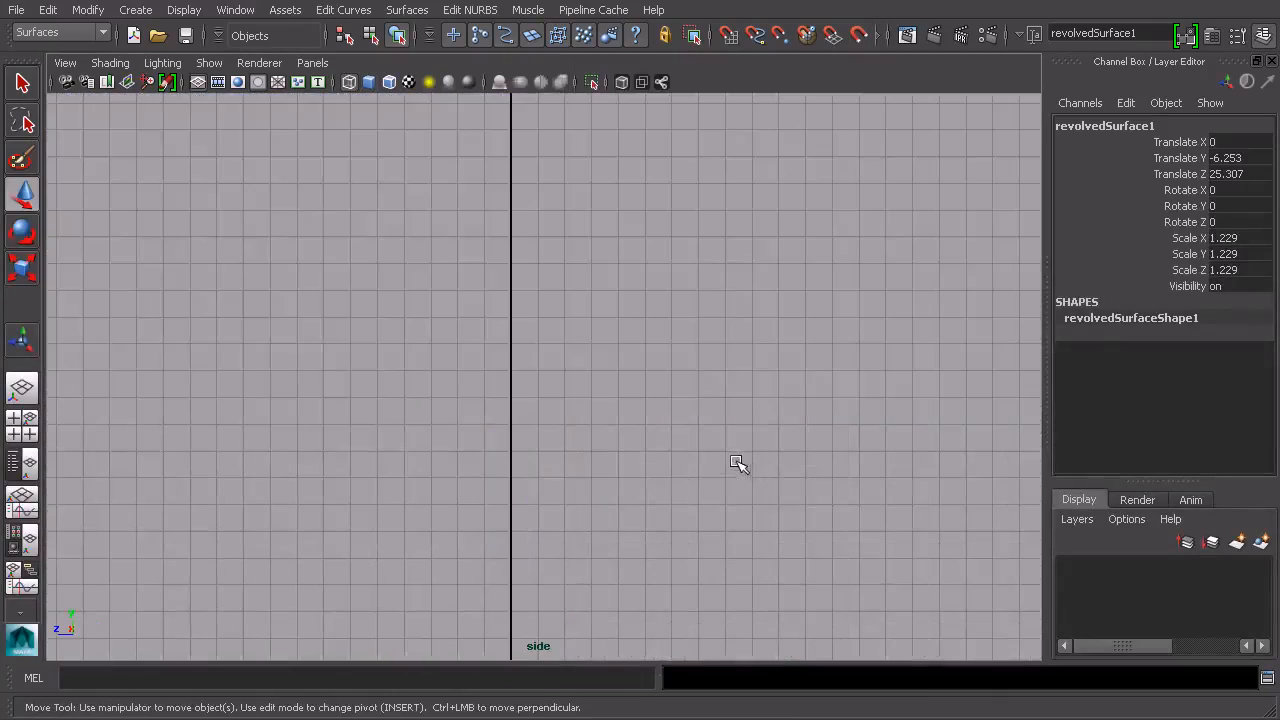
pyautogui.press('f')
pyautogui.scroll(-10, 731, 459)
pyautogui.keyDown('alt'); pyautogui.moveTo(618, 315); pyautogui.dragTo(617, 387, button='middle'); pyautogui.keyUp('alt')
pyautogui.scroll(3, 640, 408)
pyautogui.keyDown('alt'); pyautogui.moveTo(607, 476); pyautogui.dragTo(612, 562, button='middle'); pyautogui.keyUp('alt')
pyautogui.scroll(-1, 618, 523)
pyautogui.moveTo(409, 570); pyautogui.dragTo(439, 577)
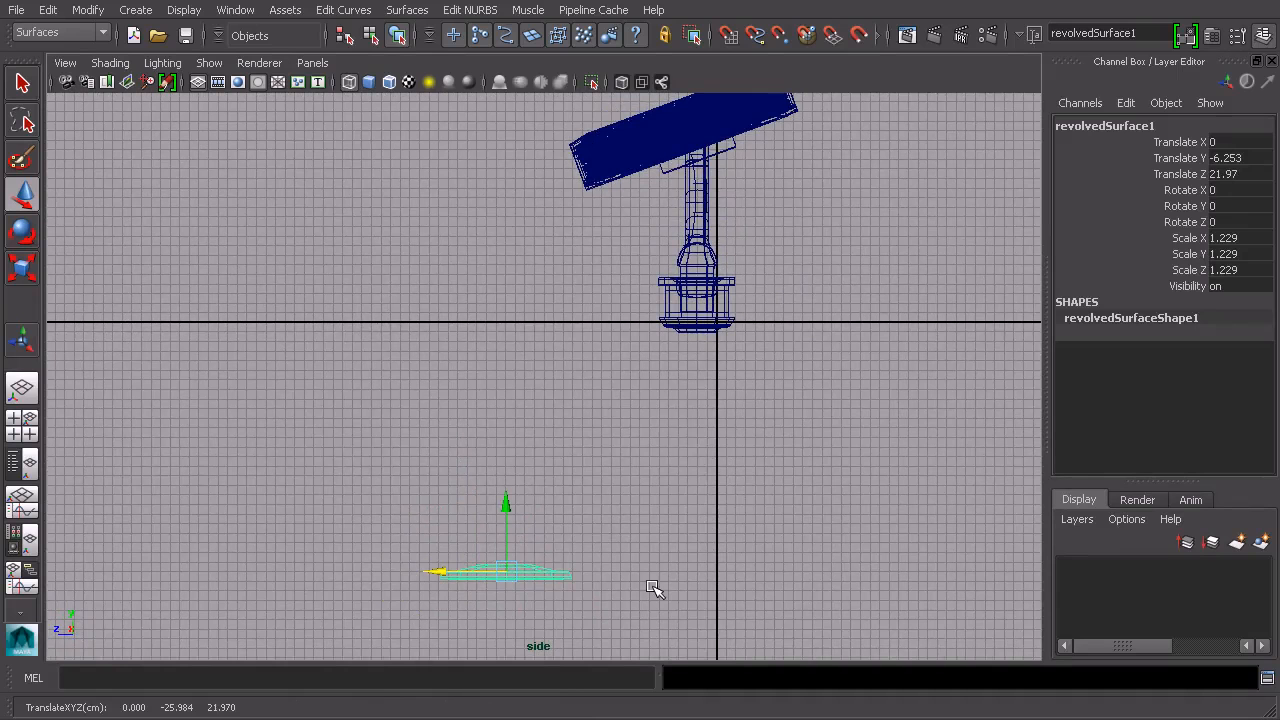
pyautogui.moveTo(442, 568); pyautogui.dragTo(429, 571)
# Draw an 11-point CV curve in the side view, stepping down from inside the stand's base cylinder to just above the disc.
pyautogui.keyDown('alt'); pyautogui.moveTo(563, 511); pyautogui.dragTo(619, 445, button='middle'); pyautogui.keyUp('alt')
pyautogui.scroll(2, 619, 445)
pyautogui.keyDown('alt'); pyautogui.moveTo(810, 158); pyautogui.dragTo(743, 343, button='middle'); pyautogui.keyUp('alt')
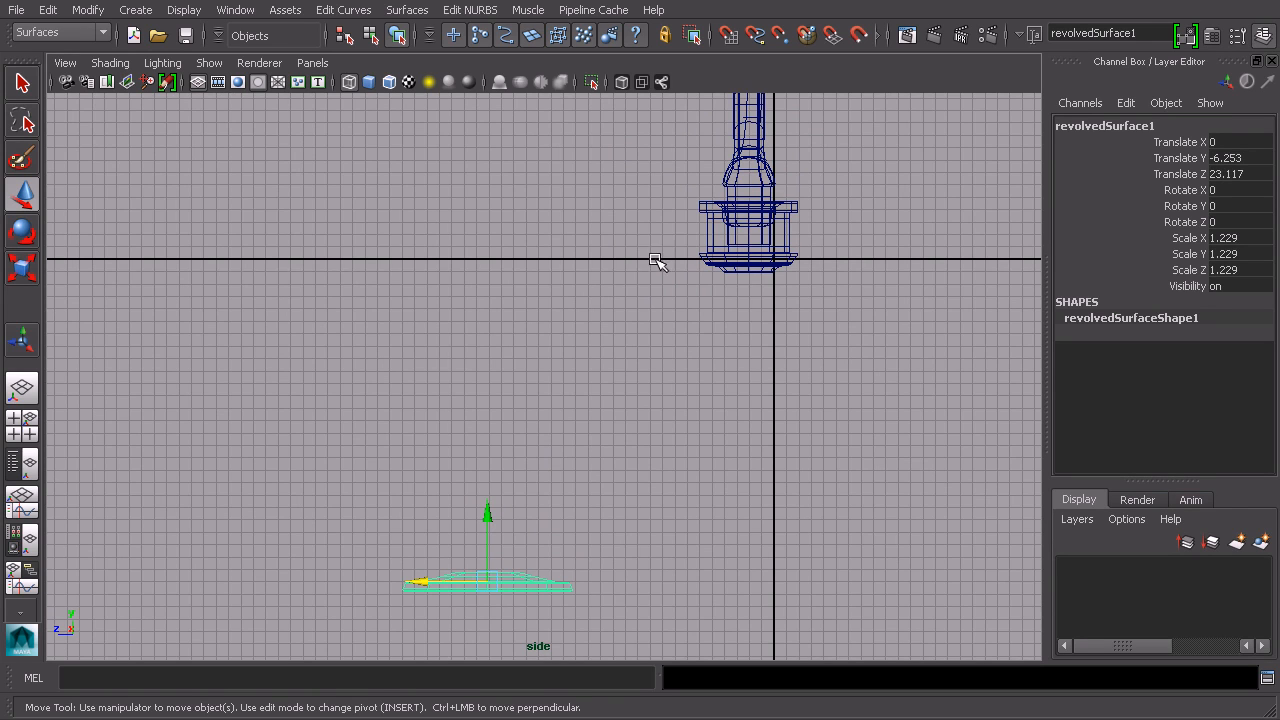
pyautogui.click(134, 10)
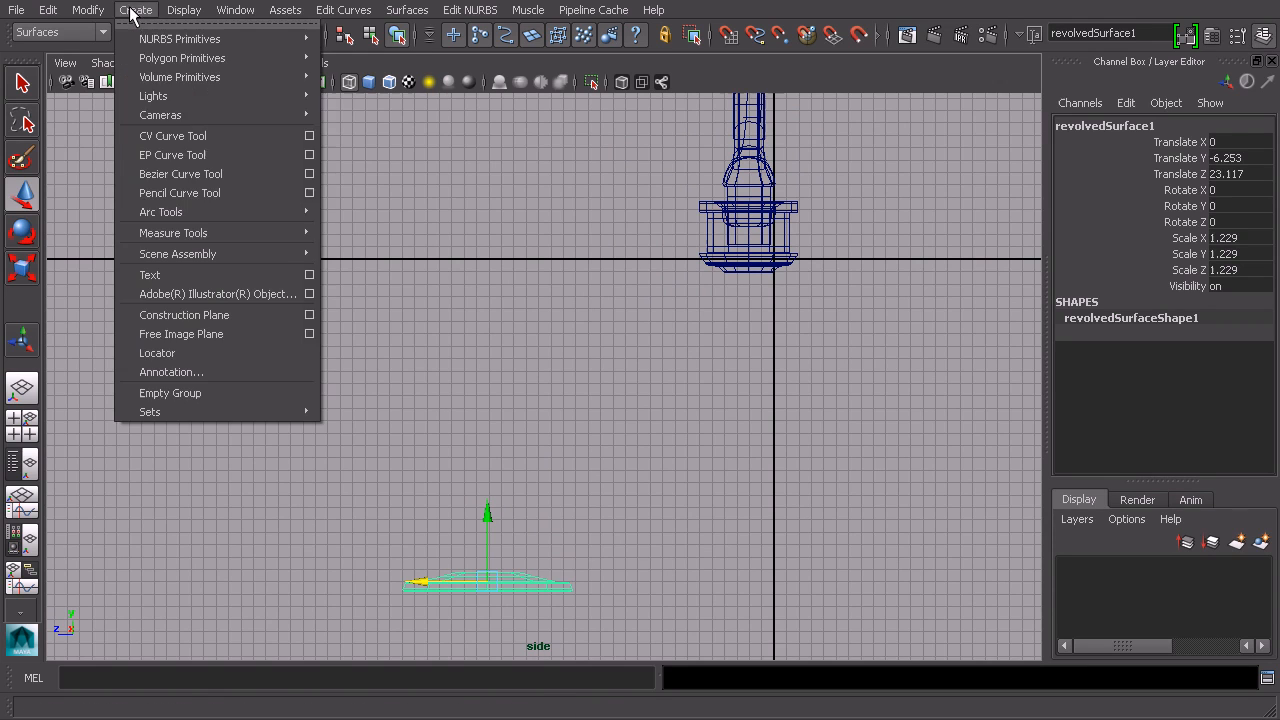
pyautogui.click(187, 136)
pyautogui.keyDown('alt'); pyautogui.moveTo(682, 275); pyautogui.dragTo(690, 236, button='middle'); pyautogui.keyUp('alt')
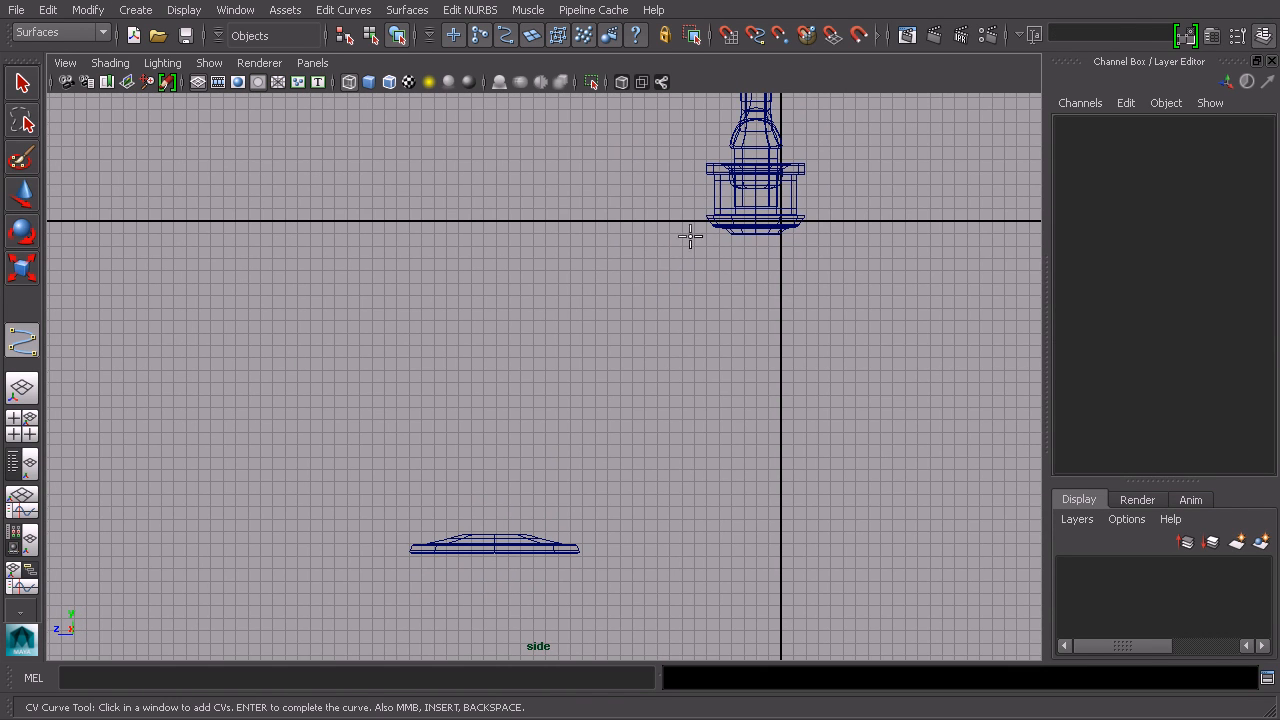
pyautogui.click(722, 194)
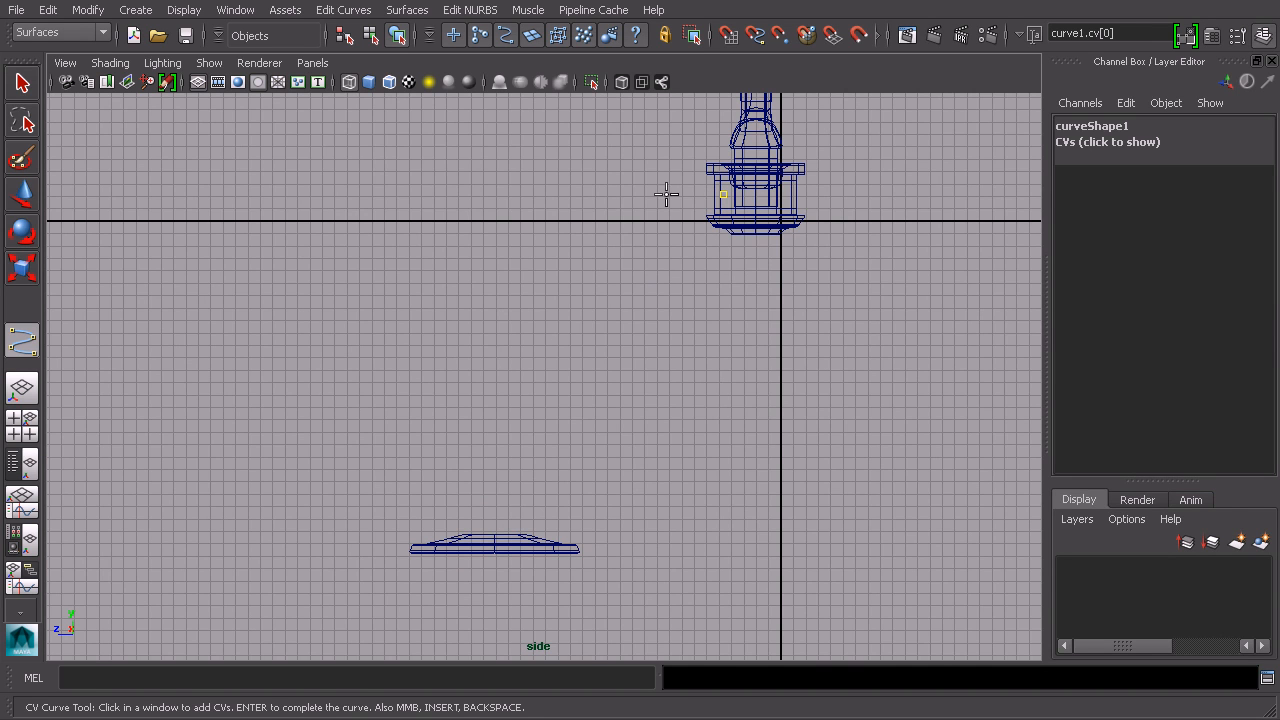
pyautogui.click(576, 259)
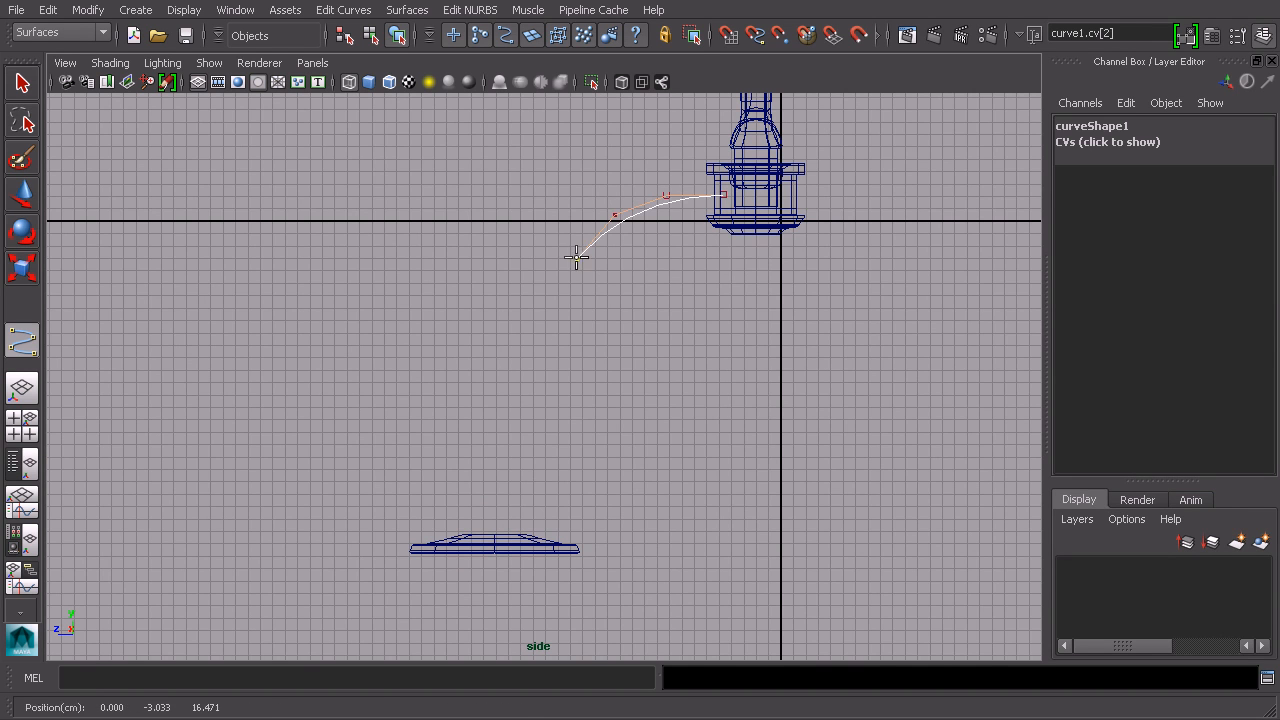
pyautogui.click(560, 322)
pyautogui.click(551, 375)
pyautogui.click(540, 383)
pyautogui.click(520, 388)
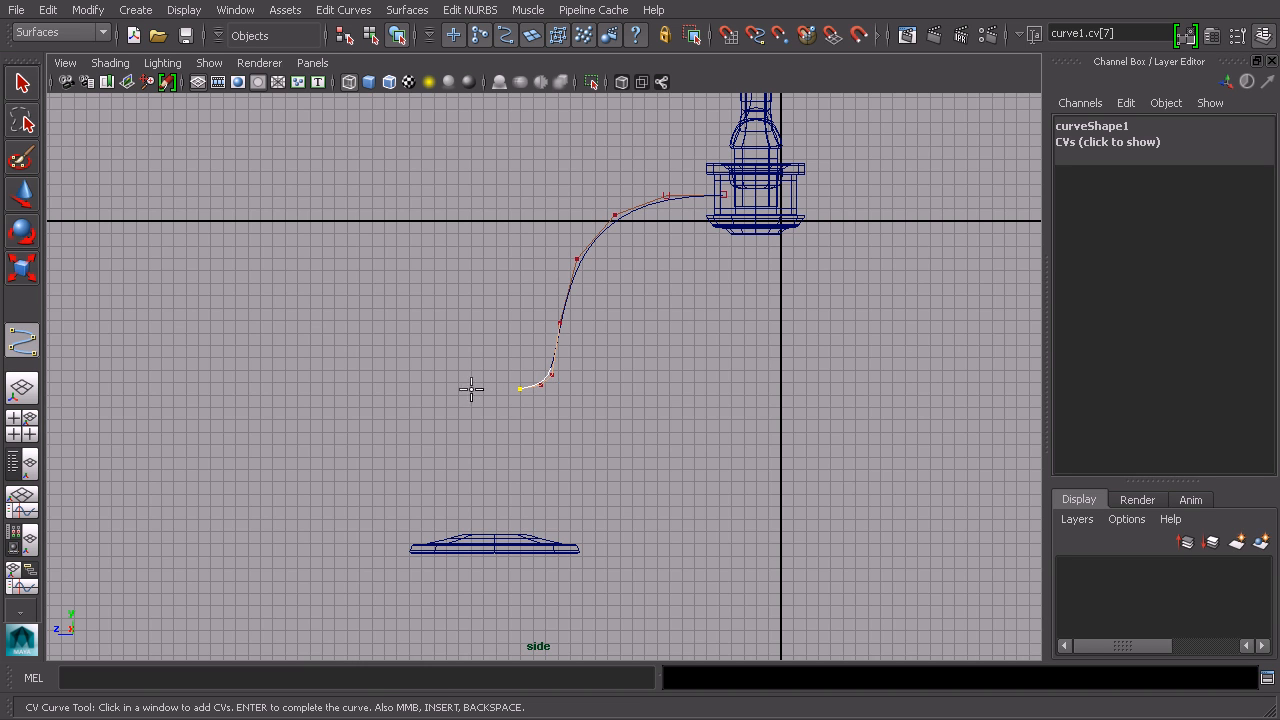
pyautogui.click(457, 398)
pyautogui.click(429, 472)
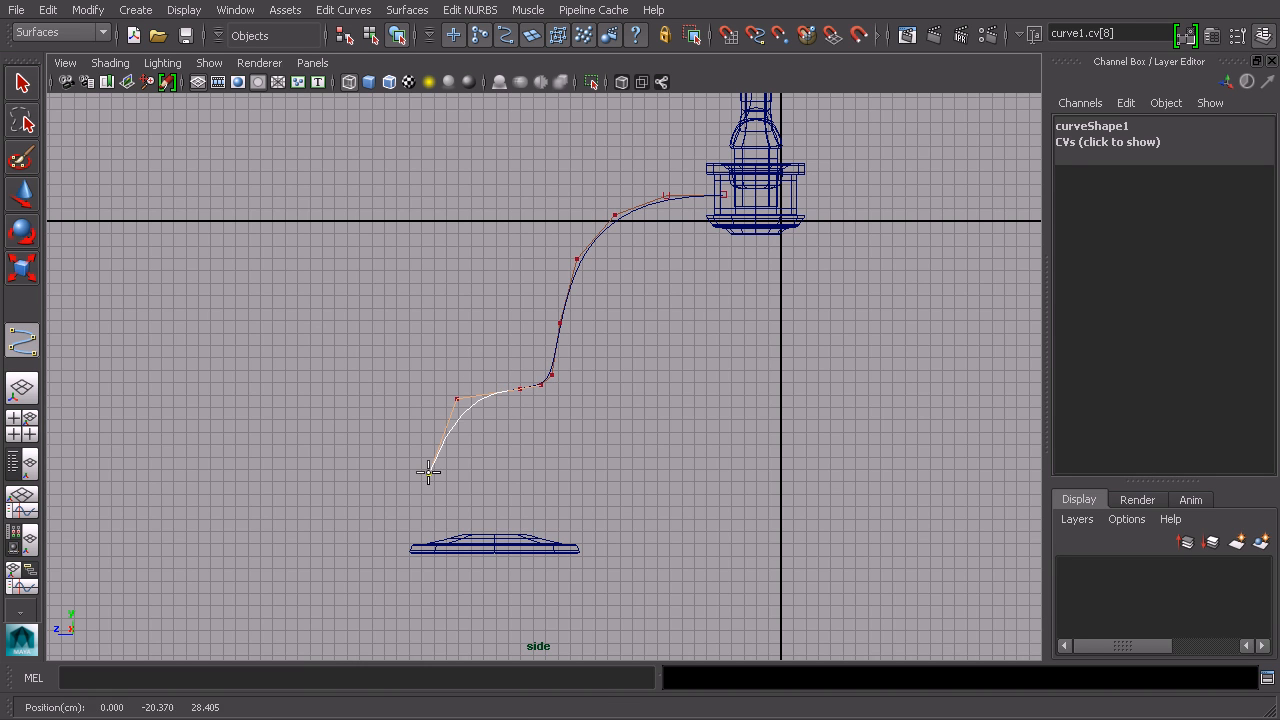
pyautogui.click(428, 530)
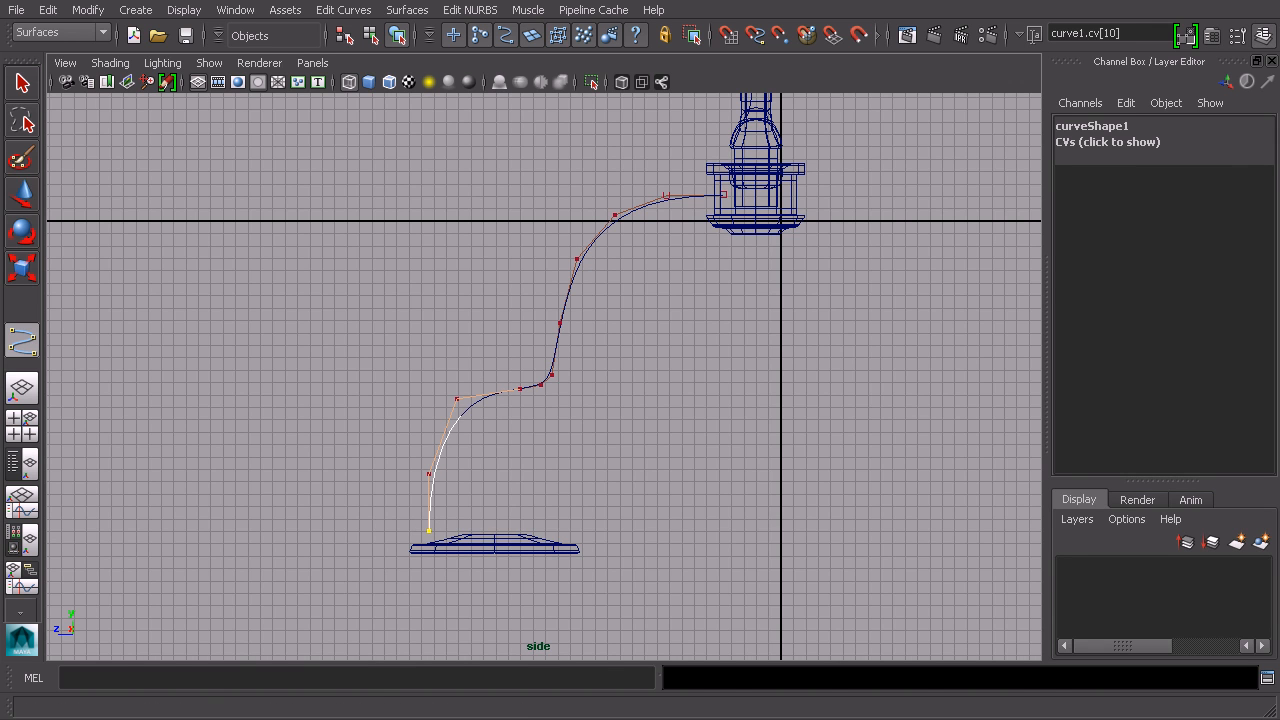
pyautogui.click(22, 86)
# Show the curve's control vertices and shift the lower seven slightly along Z toward the stand.
pyautogui.moveTo(563, 325); pyautogui.dragTo(524, 326, button='right')
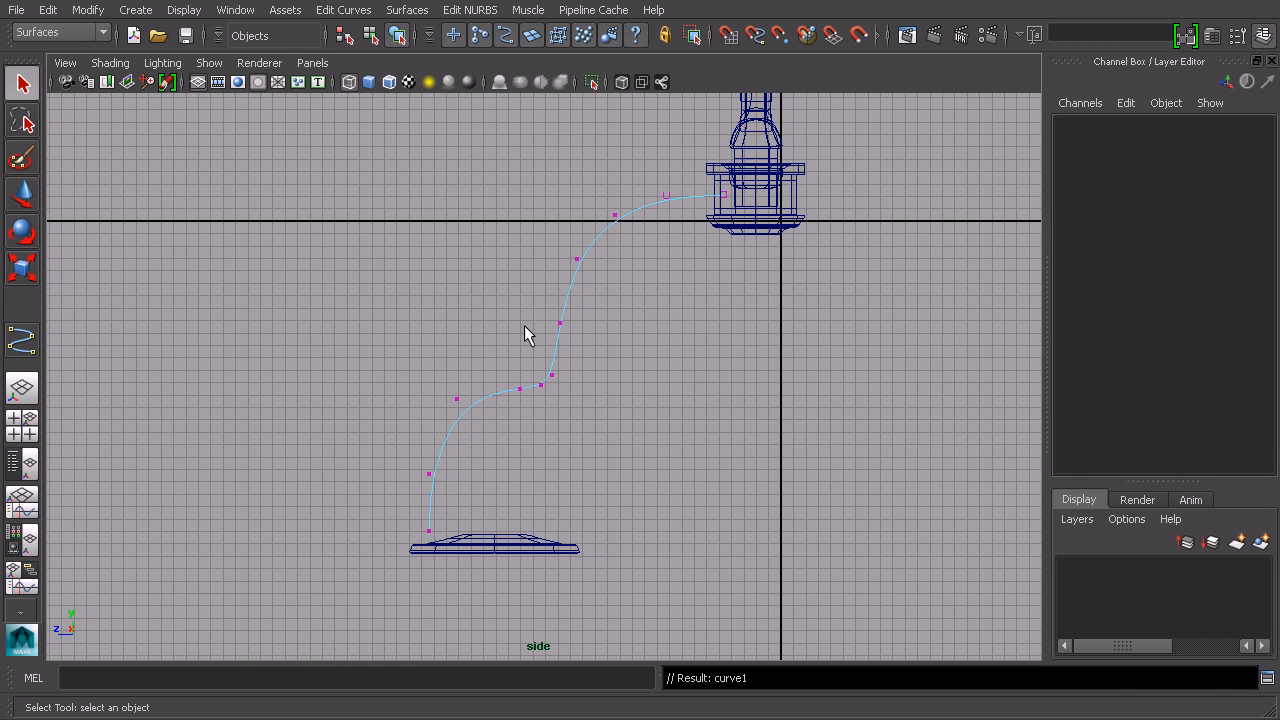
pyautogui.moveTo(610, 318); pyautogui.dragTo(358, 599)
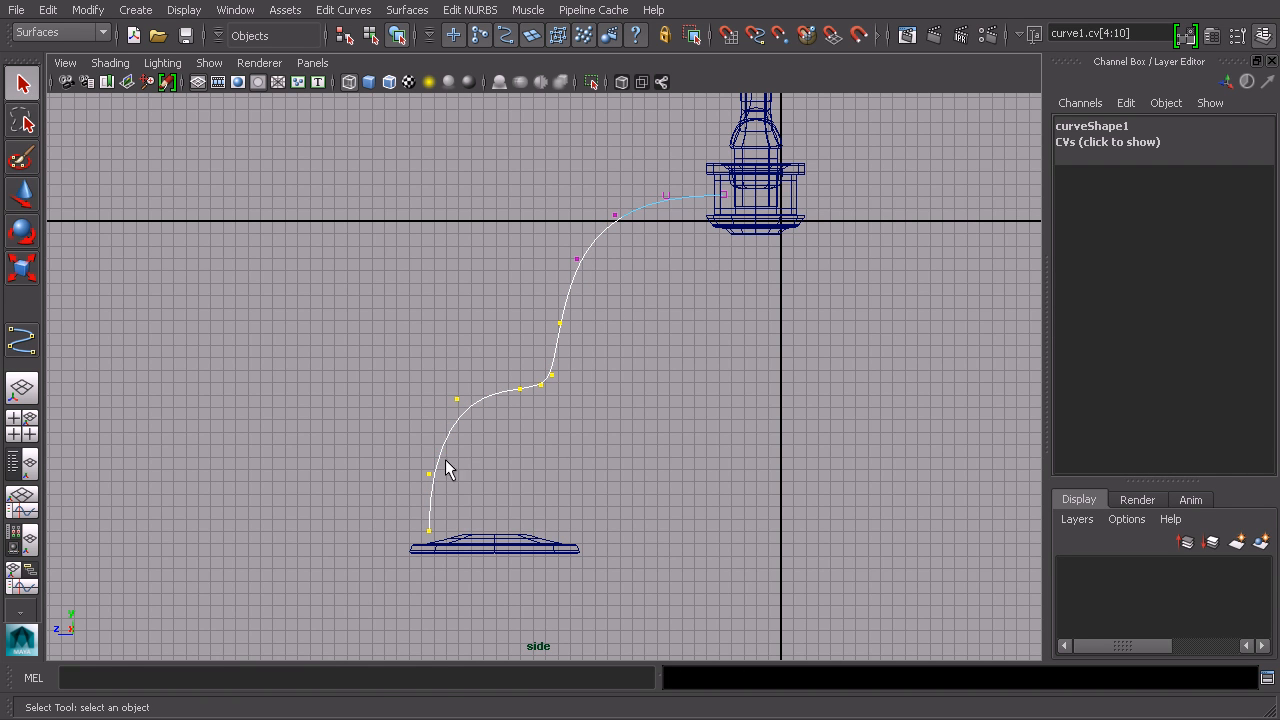
pyautogui.press('w')
pyautogui.moveTo(430, 436); pyautogui.dragTo(440, 427)
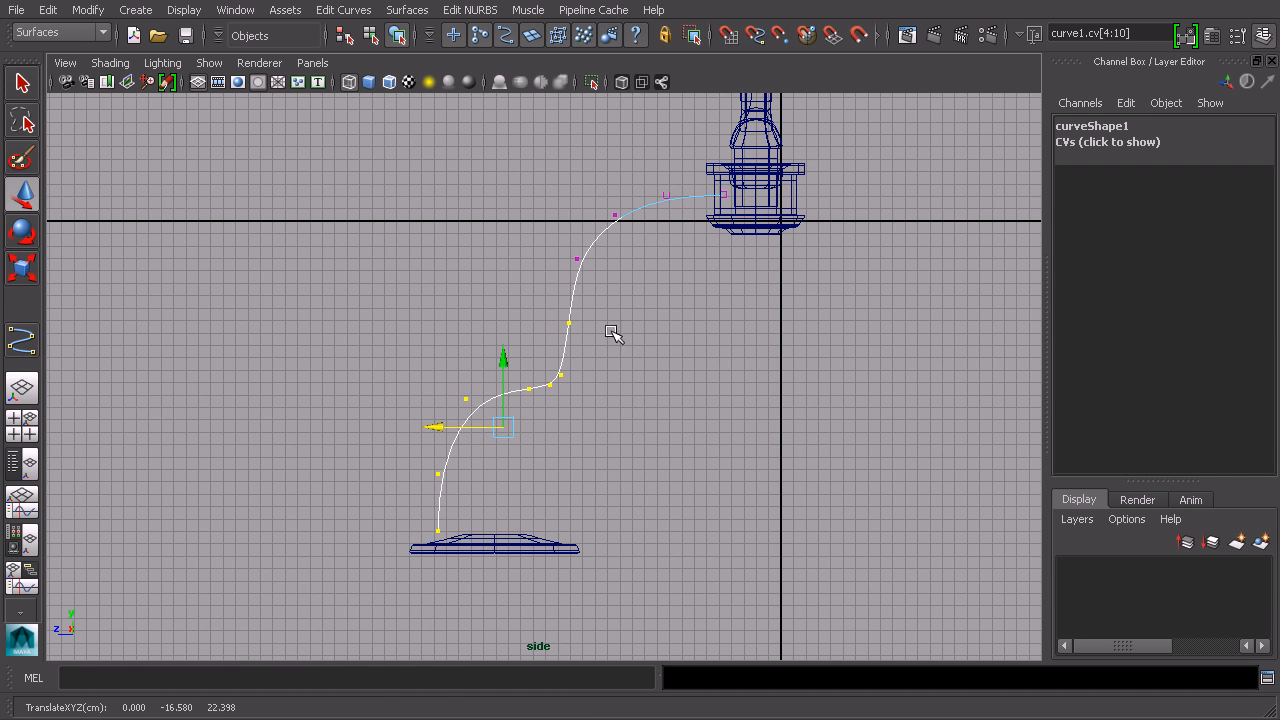
# Reshape the curve's upper bend by moving its second to fourth control vertices, pulling the lower ones toward the stand.
pyautogui.moveTo(681, 173); pyautogui.dragTo(519, 305)
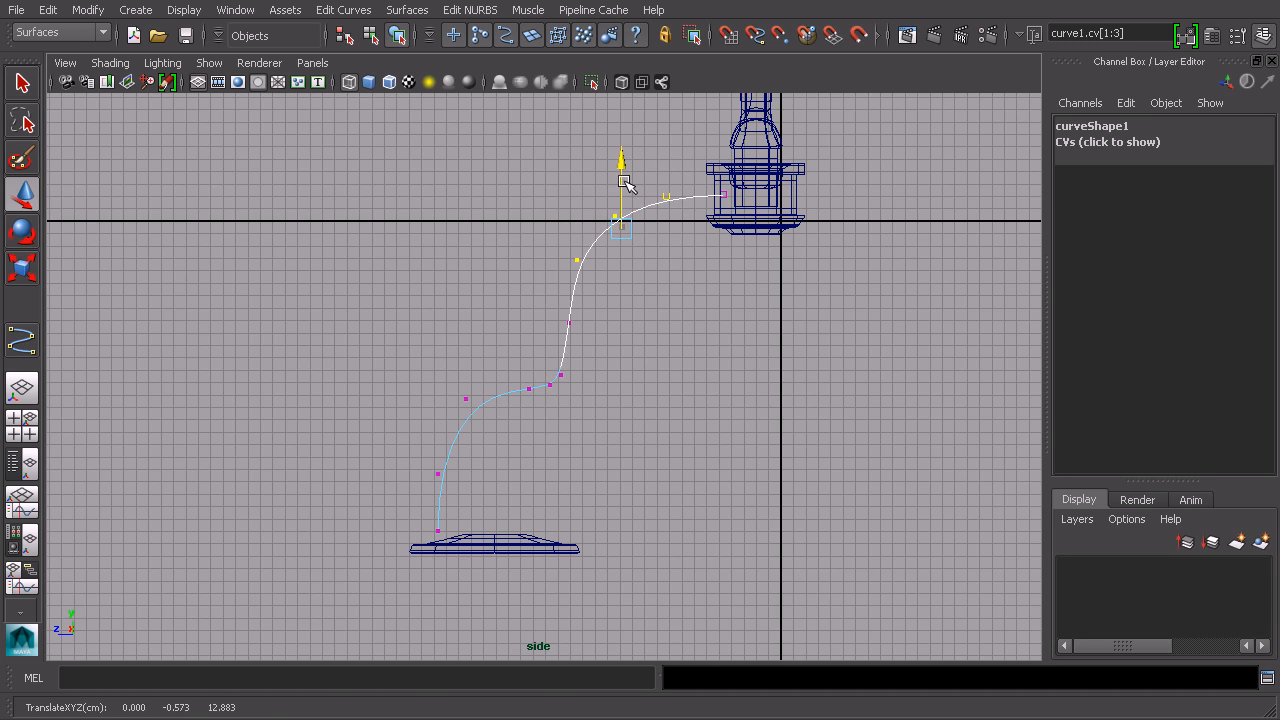
pyautogui.click(676, 196)
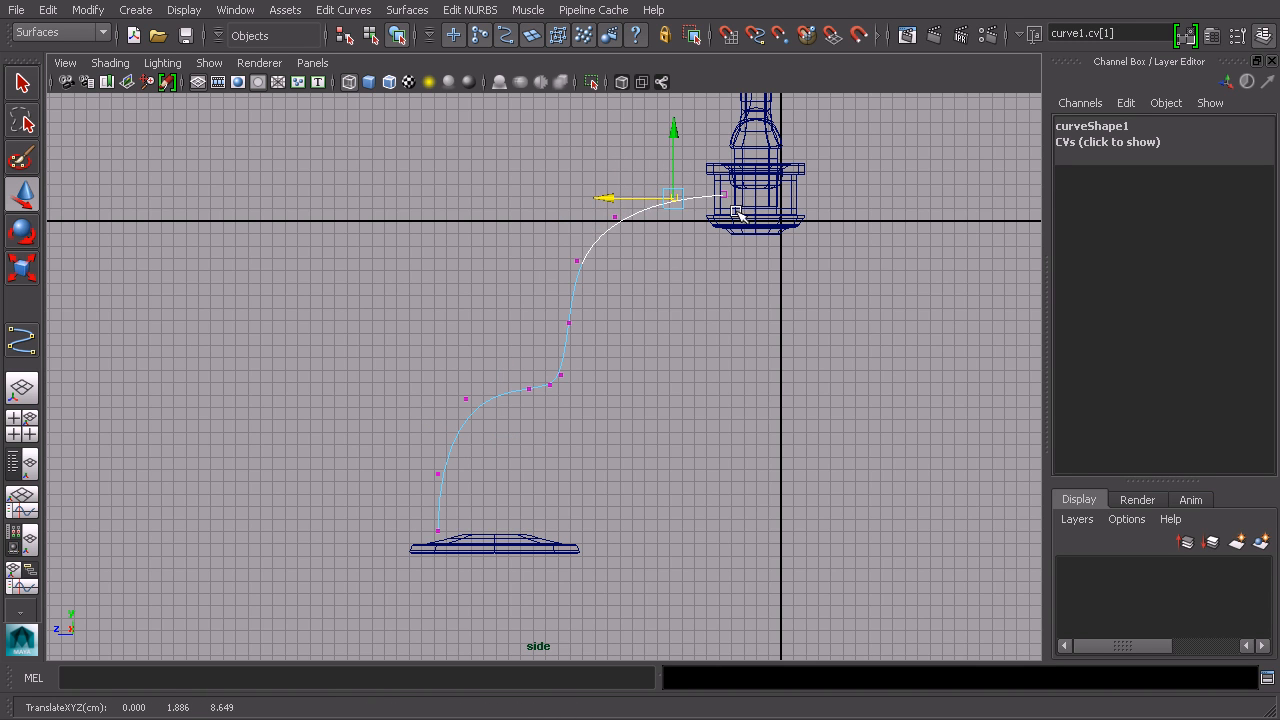
pyautogui.click(615, 217)
pyautogui.moveTo(565, 220); pyautogui.dragTo(574, 219)
pyautogui.click(577, 261)
pyautogui.moveTo(535, 262); pyautogui.dragTo(553, 263)
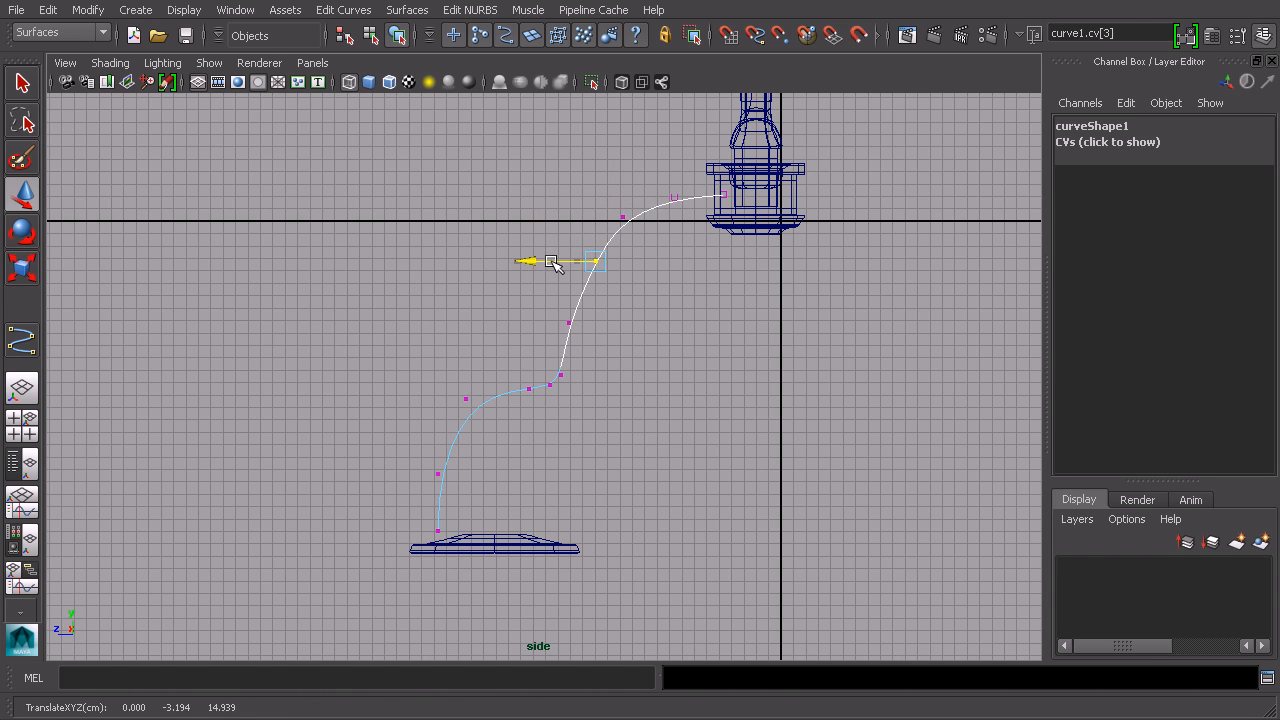
# Soften the curve's middle bend by repositioning its control vertices, and shift the last three toward the disc's centre.
pyautogui.click(569, 322)
pyautogui.moveTo(520, 323); pyautogui.dragTo(531, 323)
pyautogui.moveTo(591, 262); pyautogui.dragTo(588, 294)
pyautogui.moveTo(486, 388); pyautogui.dragTo(397, 535)
pyautogui.moveTo(398, 465); pyautogui.dragTo(427, 464)
pyautogui.click(581, 352)
pyautogui.moveTo(581, 352)
pyautogui.mouseDown()
pyautogui.moveTo(589, 337)
pyautogui.moveTo(580, 366)
pyautogui.mouseUp()
pyautogui.click(562, 376)
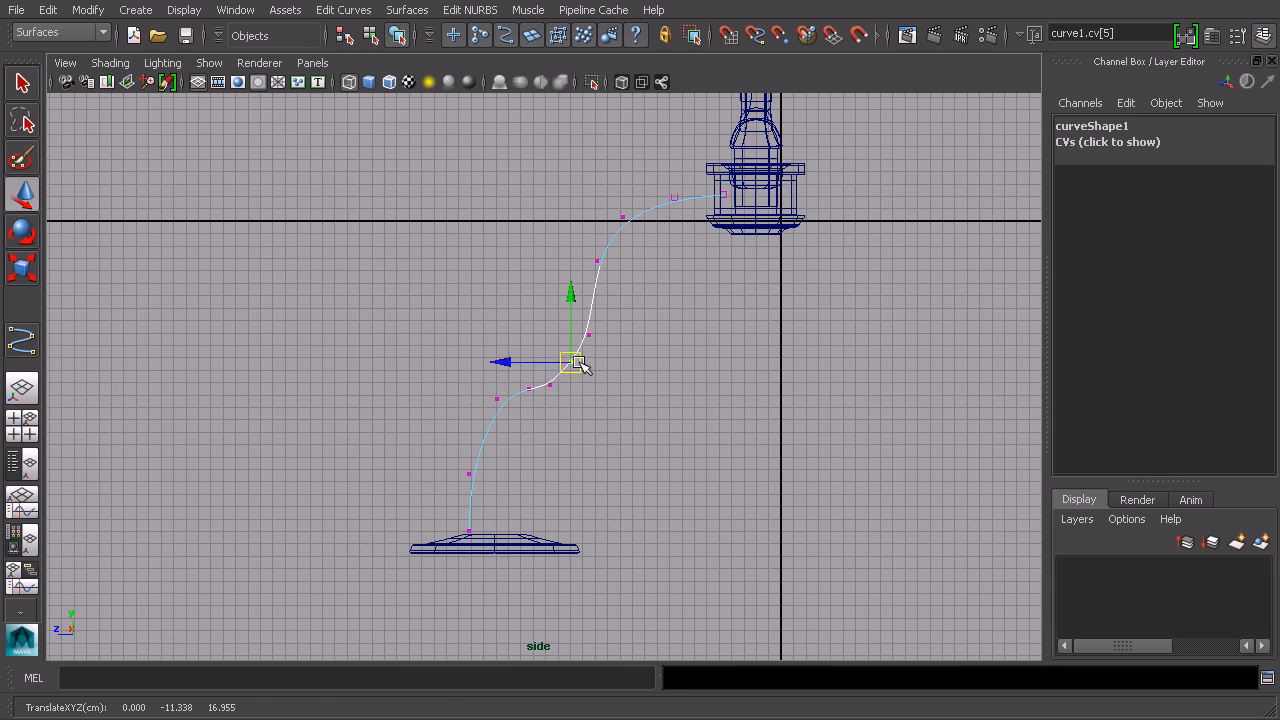
# Move the curve's last two control vertices along Z toward the disc's centre.
pyautogui.scroll(-3, 650, 395)
pyautogui.keyDown('alt'); pyautogui.moveTo(678, 314); pyautogui.dragTo(710, 250, button='middle'); pyautogui.keyUp('alt')
pyautogui.scroll(3, 702, 273)
pyautogui.keyDown('alt'); pyautogui.moveTo(638, 352); pyautogui.dragTo(680, 310, button='middle'); pyautogui.keyUp('alt')
pyautogui.scroll(3, 678, 298)
pyautogui.keyDown('alt'); pyautogui.moveTo(637, 212); pyautogui.dragTo(623, 320, button='middle'); pyautogui.keyUp('alt')
pyautogui.moveTo(622, 322); pyautogui.dragTo(440, 548)
pyautogui.moveTo(483, 414); pyautogui.dragTo(511, 415)
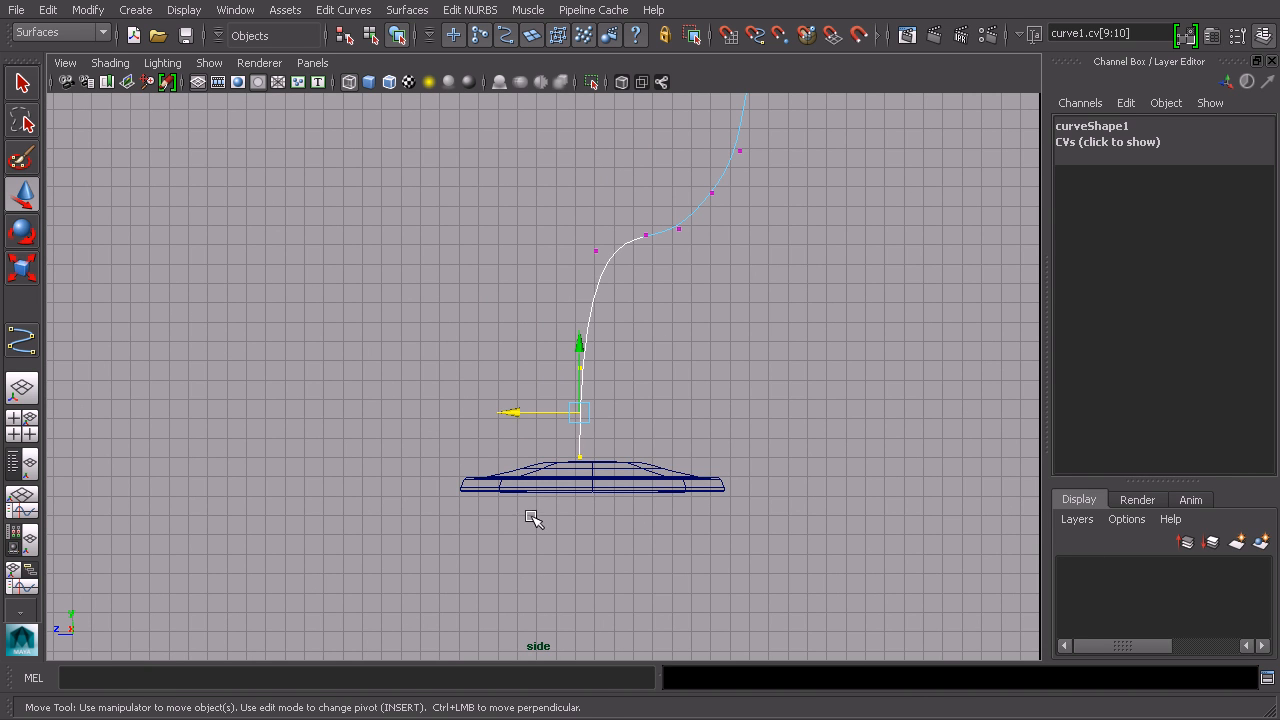
# Centre the disc under the curve's lower end by moving it to Translate Z 23.841.
pyautogui.click(660, 485)
pyautogui.click(531, 482)
pyautogui.hotkey('ctrl', 'z')
pyautogui.moveTo(531, 482); pyautogui.dragTo(518, 478)
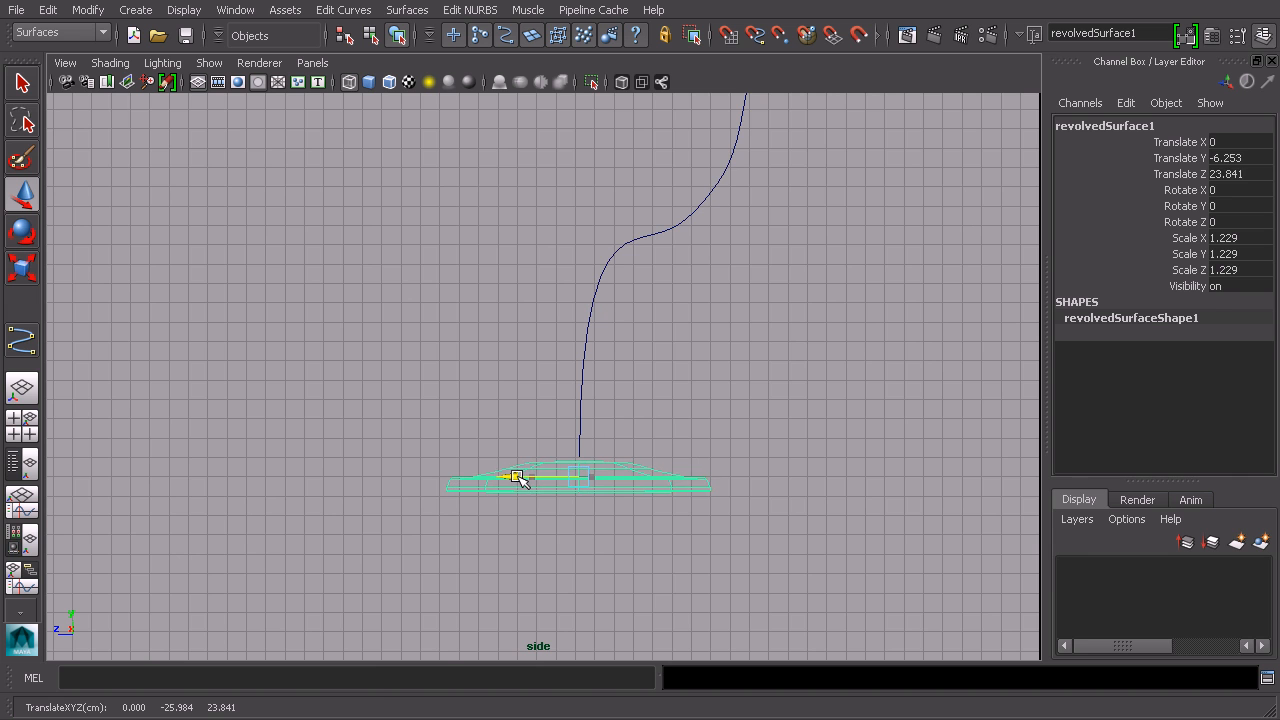
# Lower the curve's last control vertex onto the top of the disc, to a height of about -25.26 cm.
pyautogui.click(584, 357)
pyautogui.press('space')
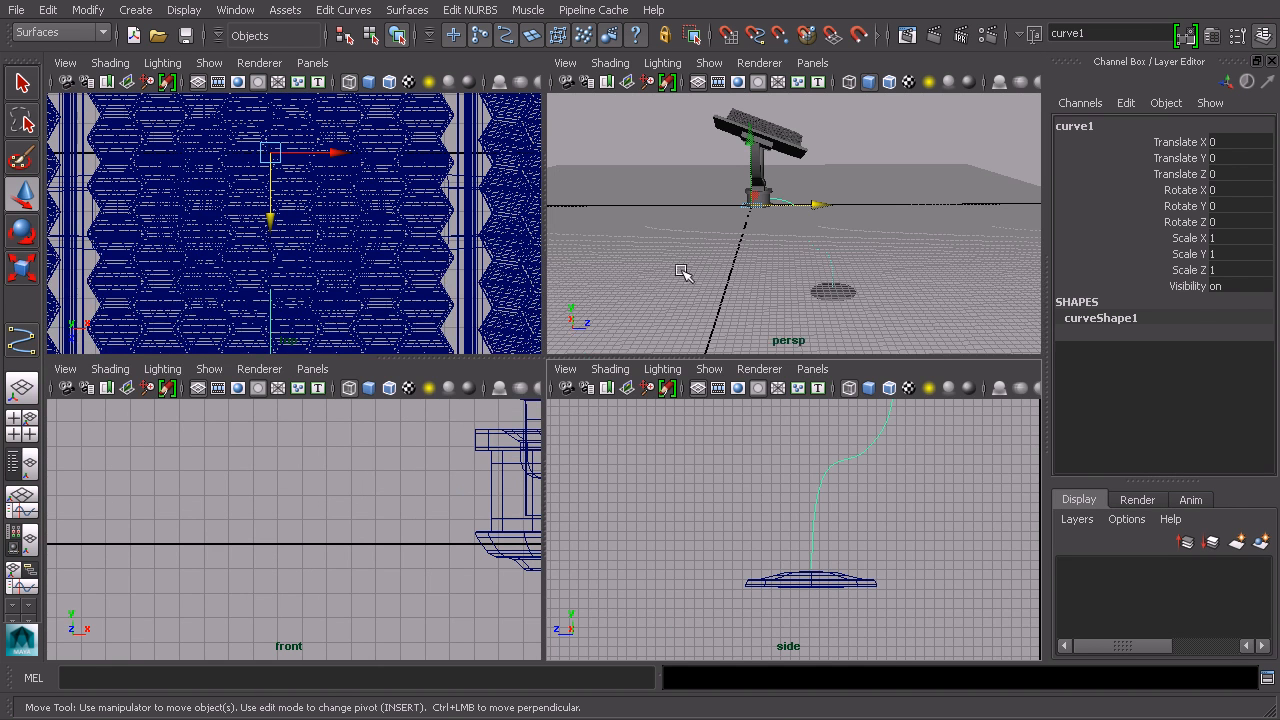
pyautogui.moveTo(811, 488); pyautogui.dragTo(811, 590, button='right')
pyautogui.keyDown('alt'); pyautogui.moveTo(811, 590); pyautogui.dragTo(765, 457, button='middle'); pyautogui.keyUp('alt')
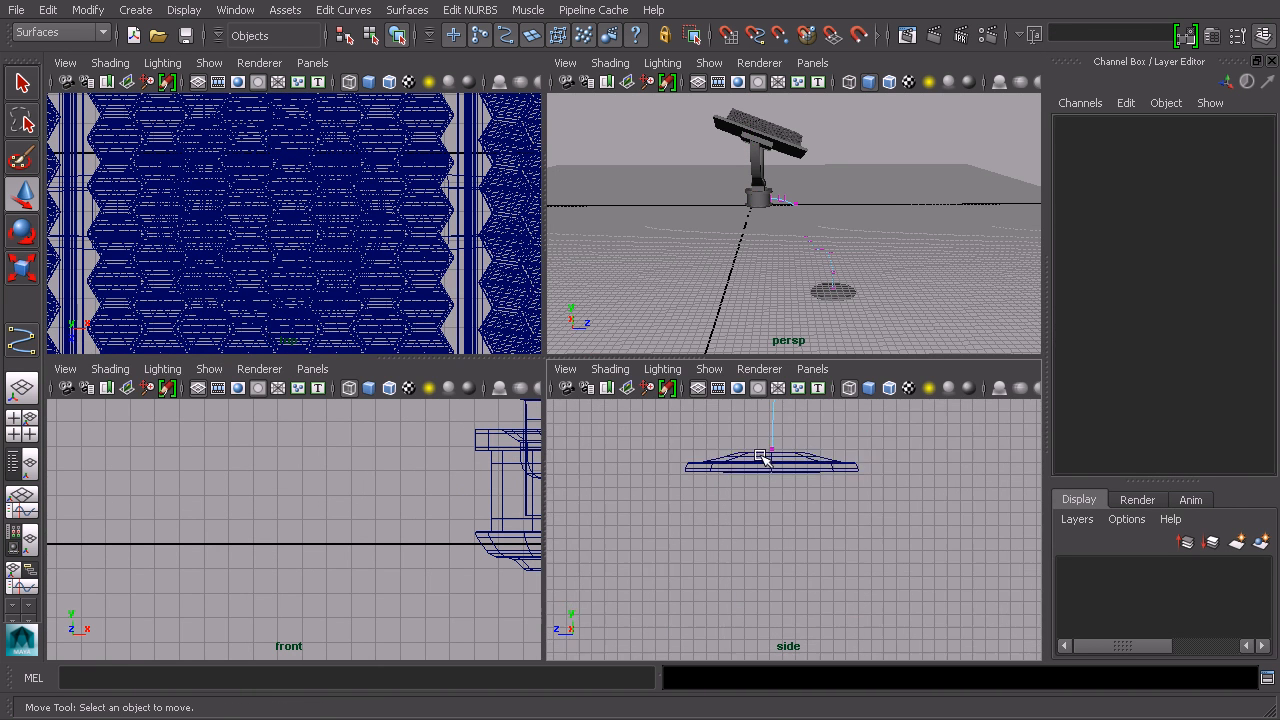
pyautogui.keyDown('alt'); pyautogui.moveTo(765, 457); pyautogui.dragTo(805, 457, button='right'); pyautogui.keyUp('alt')
pyautogui.keyDown('alt'); pyautogui.moveTo(805, 457); pyautogui.dragTo(783, 613, button='middle'); pyautogui.keyUp('alt')
pyautogui.moveTo(773, 545); pyautogui.dragTo(709, 595)
pyautogui.moveTo(742, 518); pyautogui.dragTo(742, 523)
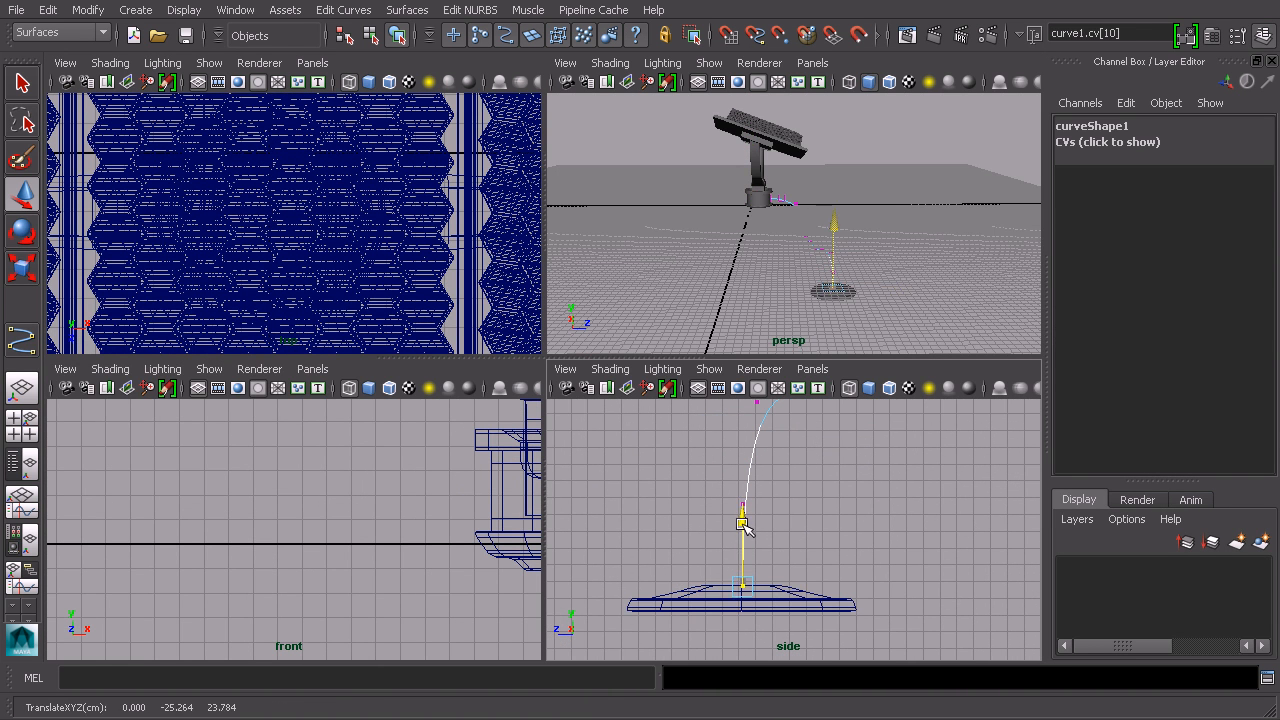
# Hide the grid in the perspective view and return from control vertex editing to object selection.
pyautogui.click(934, 137)
pyautogui.press('space')
pyautogui.keyDown('alt'); pyautogui.moveTo(934, 137); pyautogui.dragTo(702, 326); pyautogui.keyUp('alt')
pyautogui.click(209, 62)
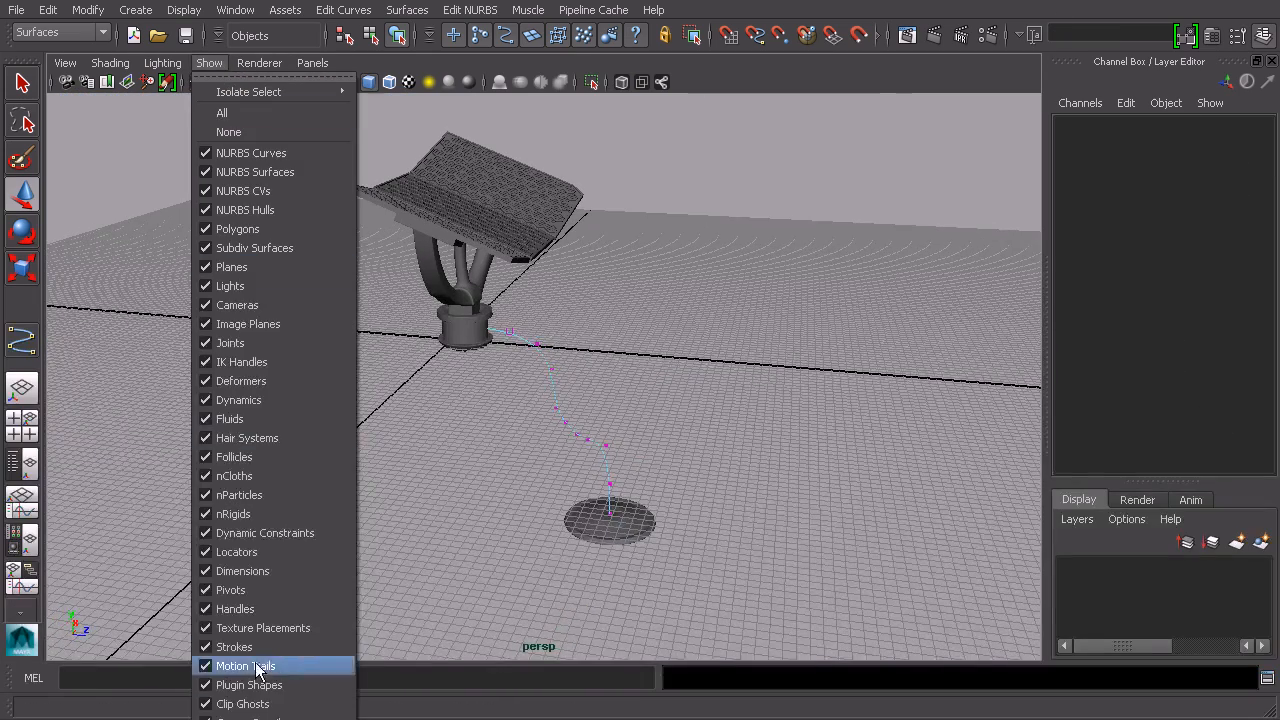
pyautogui.click(230, 719)
pyautogui.keyDown('alt'); pyautogui.moveTo(634, 432); pyautogui.dragTo(650, 394); pyautogui.keyUp('alt')
pyautogui.keyDown('alt'); pyautogui.moveTo(650, 394); pyautogui.dragTo(671, 357, button='right'); pyautogui.keyUp('alt')
pyautogui.click(370, 35)
# Examine the curve's run between the stand's base and the disc from several angles in the perspective view.
pyautogui.keyDown('alt'); pyautogui.moveTo(671, 357); pyautogui.dragTo(584, 368); pyautogui.keyUp('alt')
pyautogui.keyDown('alt'); pyautogui.moveTo(465, 237); pyautogui.dragTo(517, 255); pyautogui.keyUp('alt')
pyautogui.keyDown('alt'); pyautogui.moveTo(689, 448); pyautogui.dragTo(659, 445); pyautogui.keyUp('alt')
pyautogui.press('f')
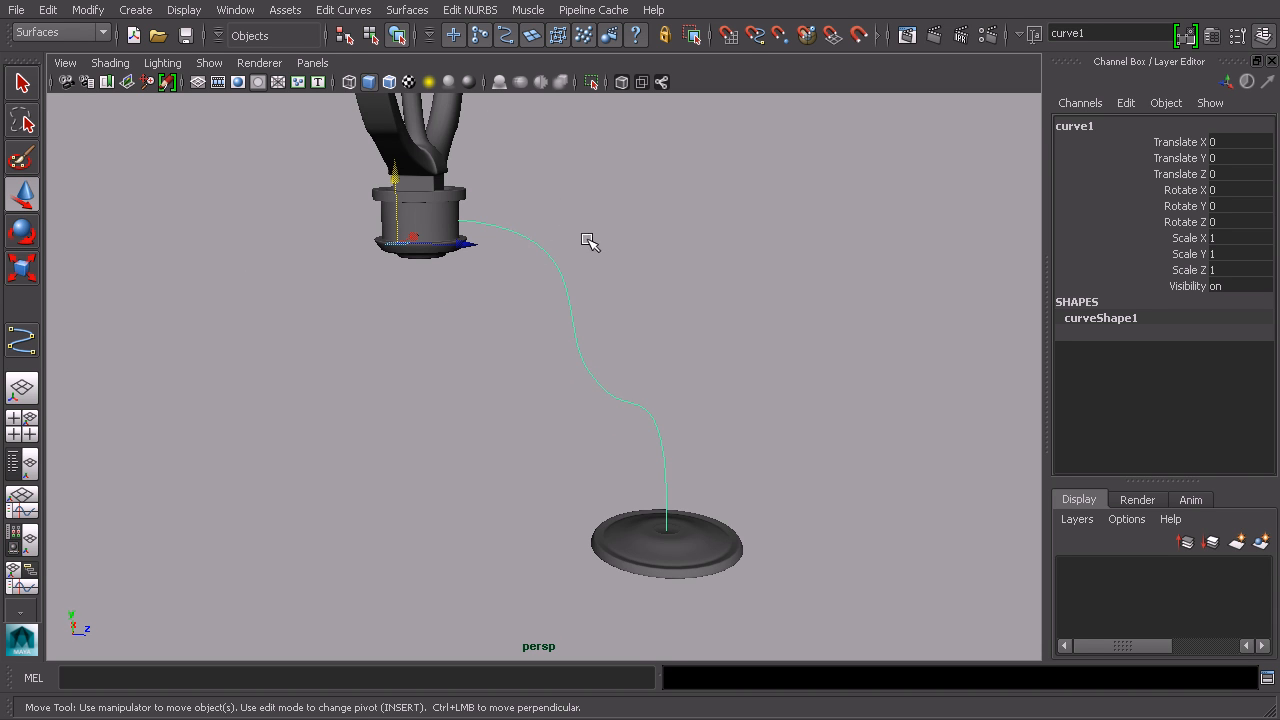
pyautogui.keyDown('alt'); pyautogui.moveTo(586, 243); pyautogui.dragTo(514, 243); pyautogui.keyUp('alt')
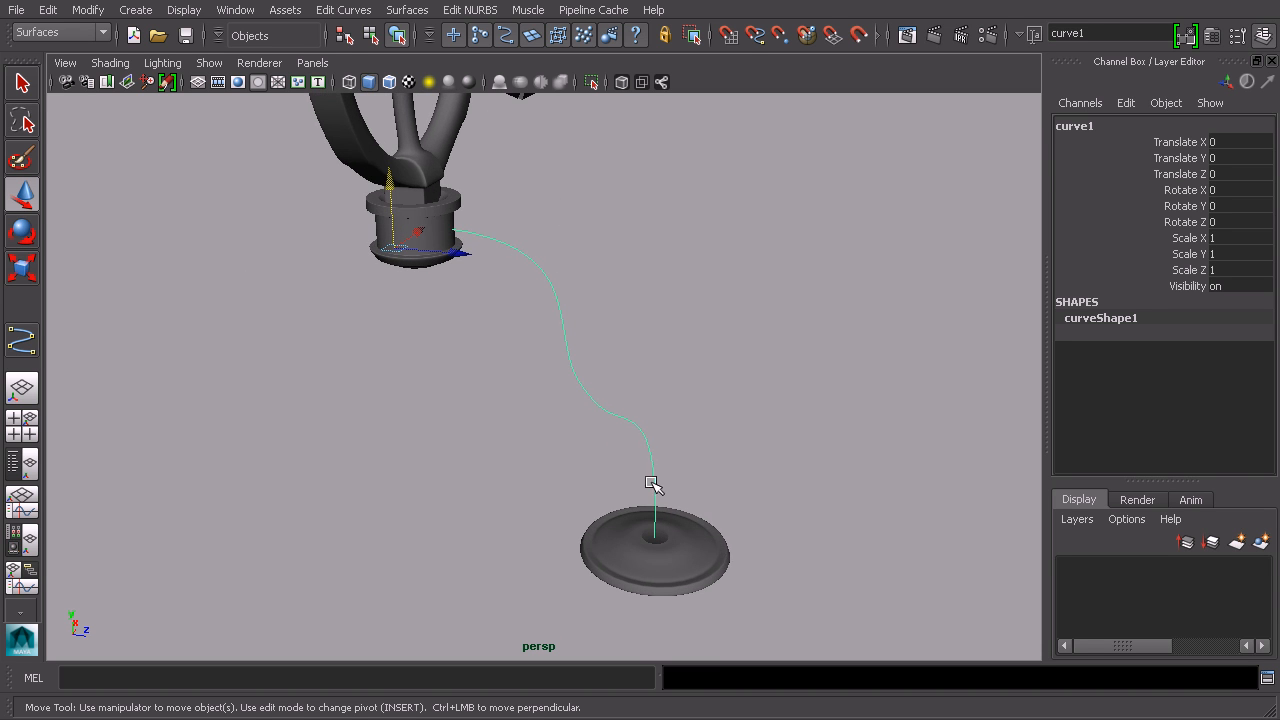
pyautogui.keyDown('alt'); pyautogui.moveTo(723, 443); pyautogui.dragTo(631, 410); pyautogui.keyUp('alt')
pyautogui.keyDown('alt'); pyautogui.moveTo(673, 484); pyautogui.dragTo(682, 372); pyautogui.keyUp('alt')
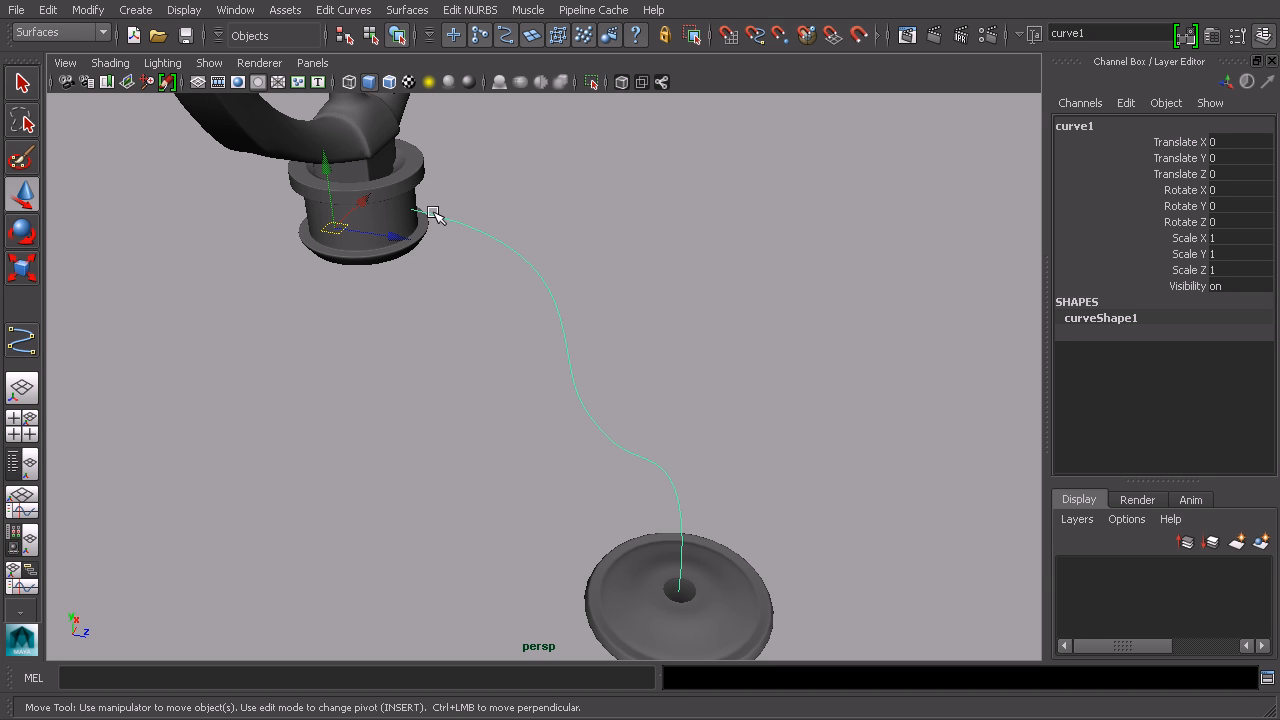
pyautogui.keyDown('alt'); pyautogui.moveTo(531, 231); pyautogui.dragTo(567, 297); pyautogui.keyUp('alt')
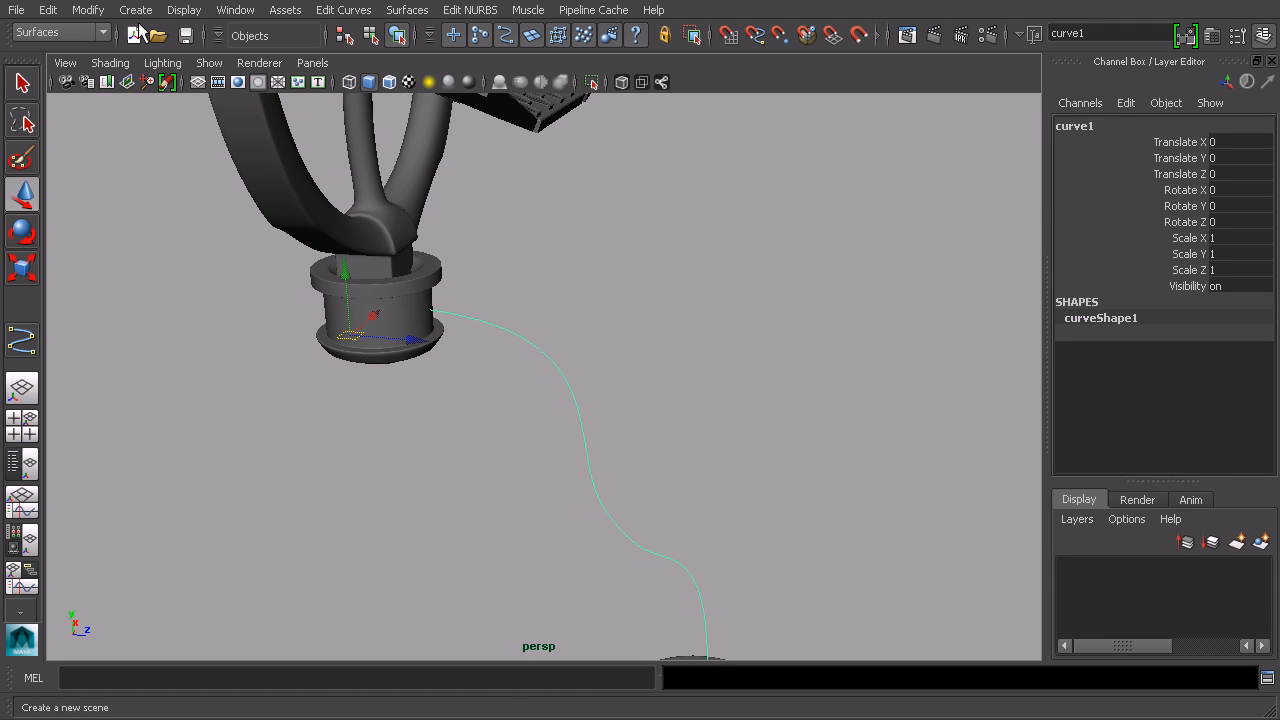
# Create a NURBS circle at the origin as the profile for the cable.
pyautogui.click(138, 10)
pyautogui.moveTo(180, 38)
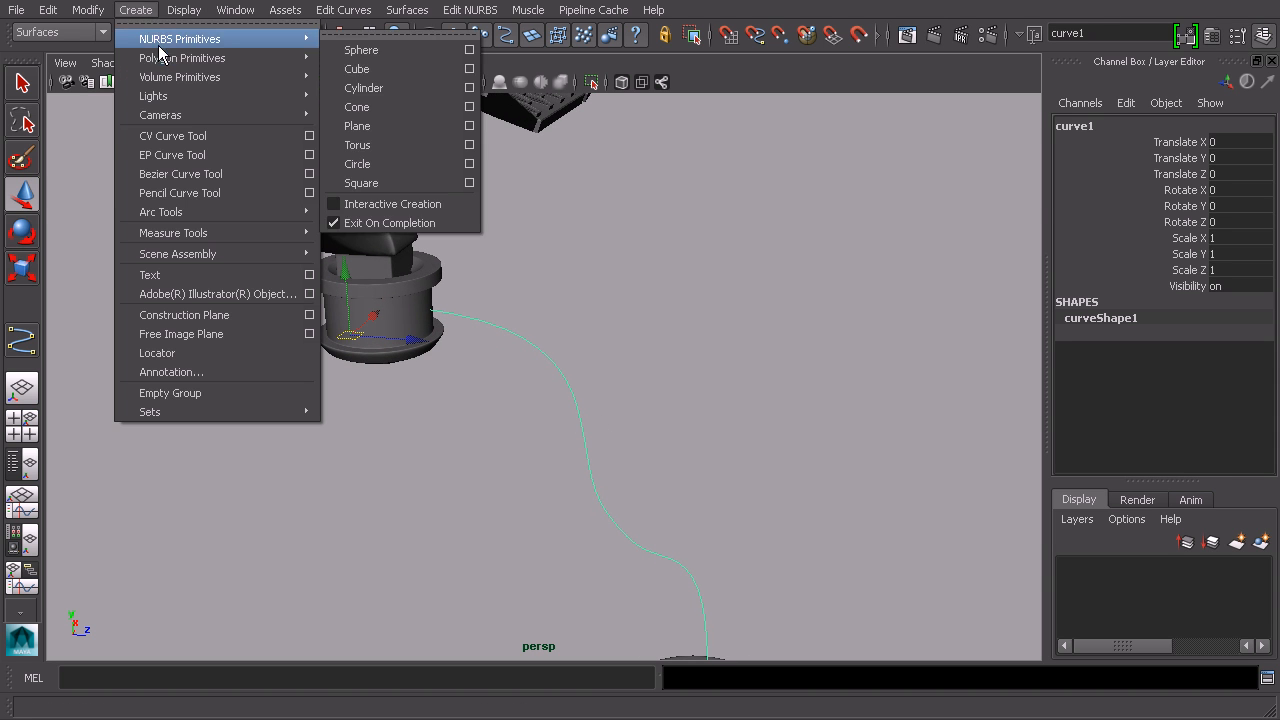
pyautogui.click(392, 163)
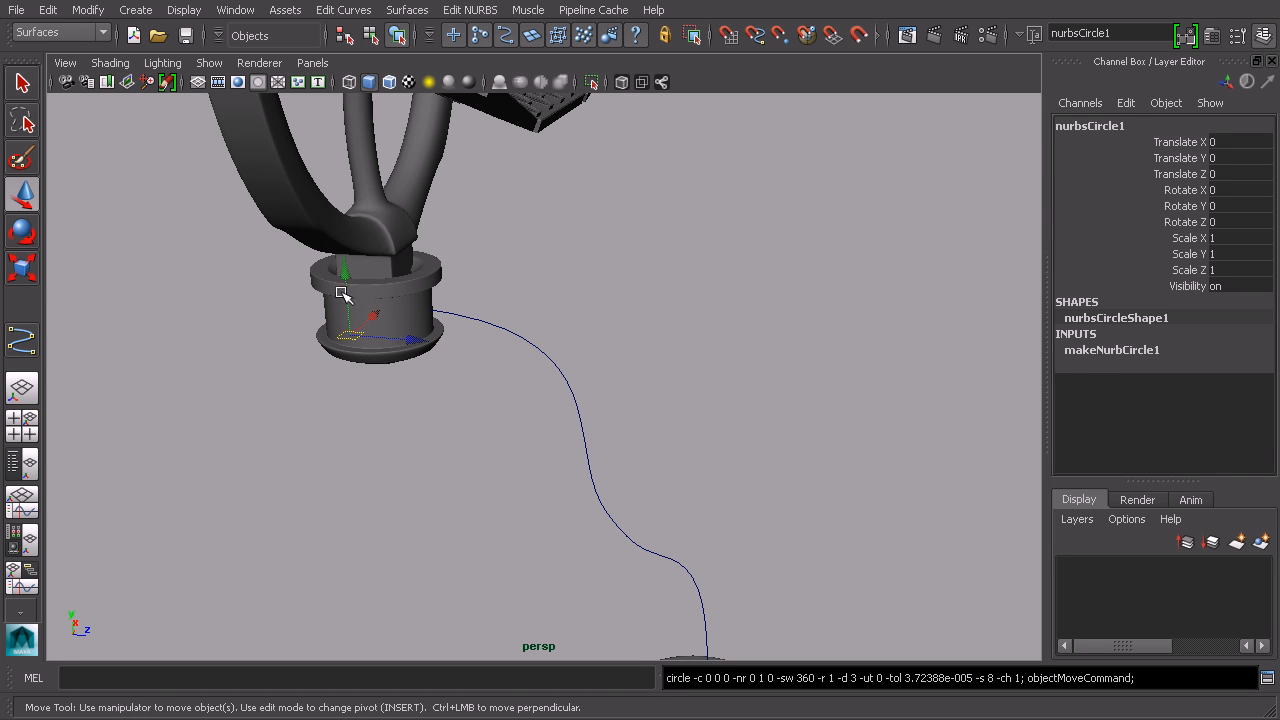
# Display the perspective view as wireframe and add the path curve to the selection together with the NURBS circle.
pyautogui.keyDown('alt'); pyautogui.moveTo(408, 291); pyautogui.dragTo(457, 314); pyautogui.keyUp('alt')
pyautogui.click(110, 62)
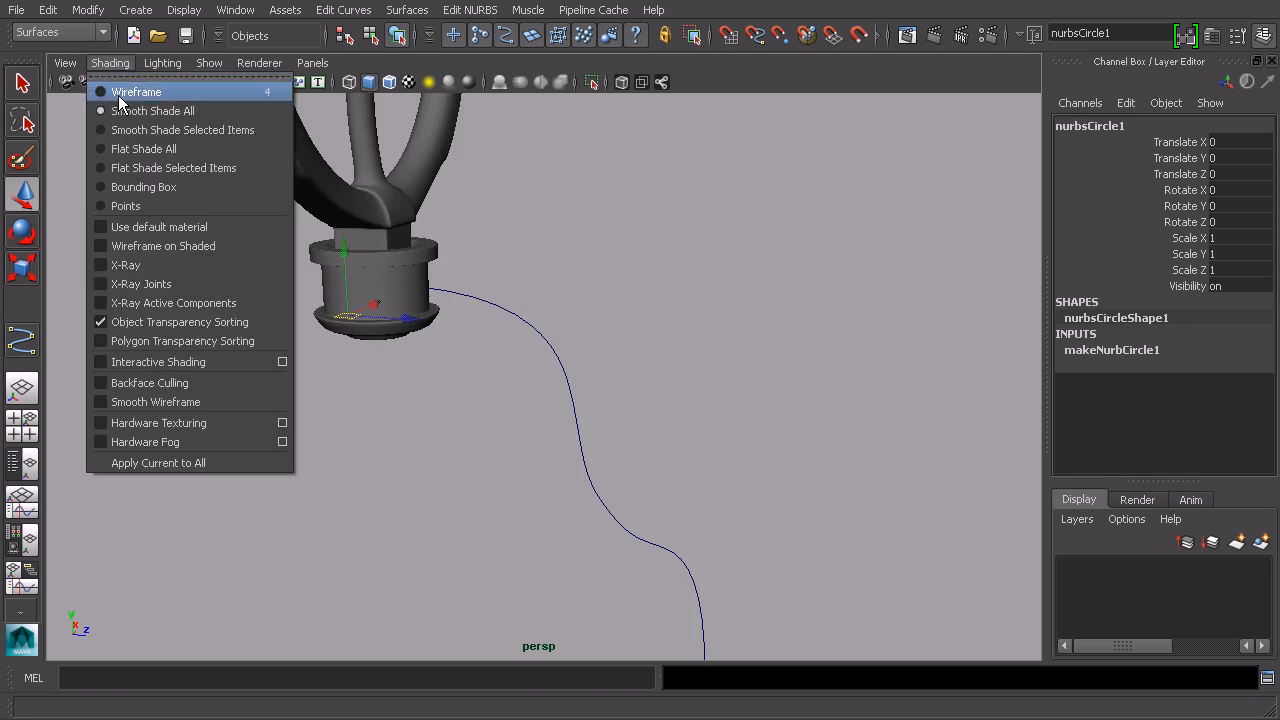
pyautogui.click(125, 91)
pyautogui.keyDown('alt'); pyautogui.moveTo(404, 270); pyautogui.dragTo(411, 291); pyautogui.keyUp('alt')
pyautogui.scroll(6, 411, 291)
pyautogui.keyDown('alt'); pyautogui.moveTo(338, 289); pyautogui.dragTo(580, 362, button='middle'); pyautogui.keyUp('alt')
pyautogui.keyDown('alt'); pyautogui.moveTo(570, 362); pyautogui.dragTo(606, 377); pyautogui.keyUp('alt')
pyautogui.keyDown('alt'); pyautogui.moveTo(606, 377); pyautogui.dragTo(526, 377, button='middle'); pyautogui.keyUp('alt')
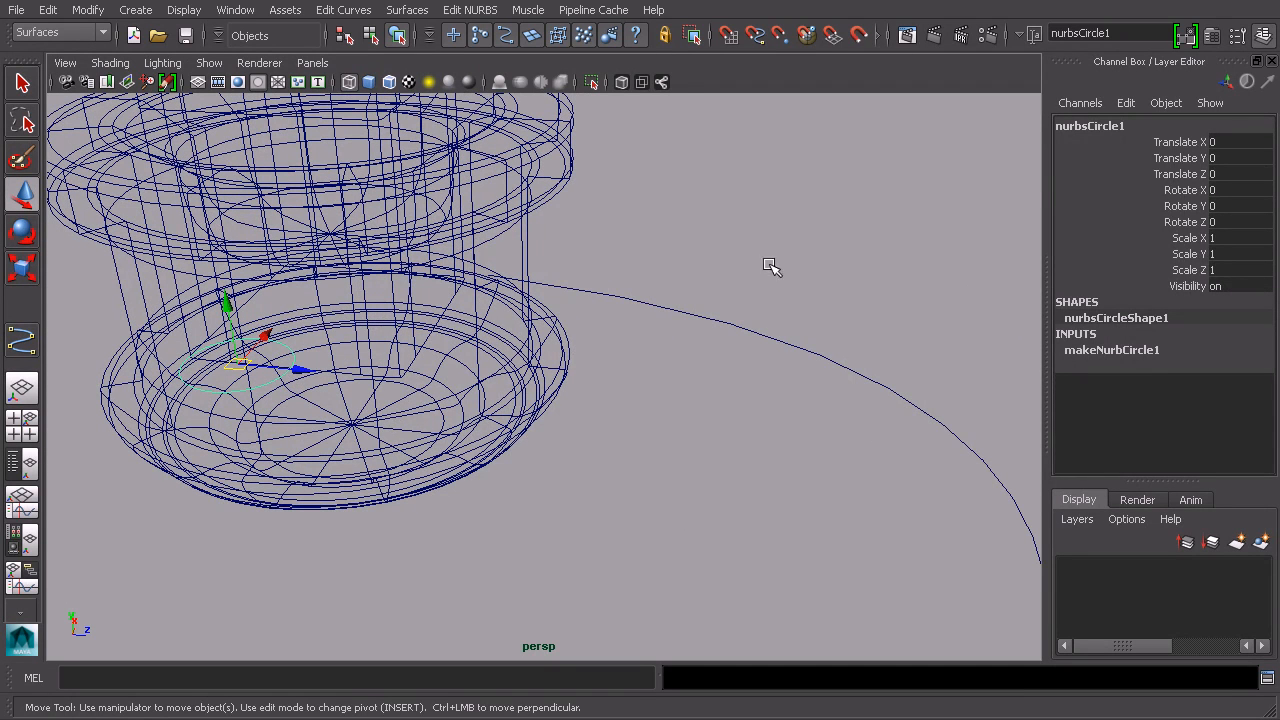
pyautogui.keyDown('shift'); pyautogui.moveTo(769, 265); pyautogui.dragTo(703, 374); pyautogui.keyUp('shift')
pyautogui.scroll(-5, 893, 393)
pyautogui.keyDown('alt'); pyautogui.moveTo(887, 389); pyautogui.dragTo(838, 400); pyautogui.keyUp('alt')
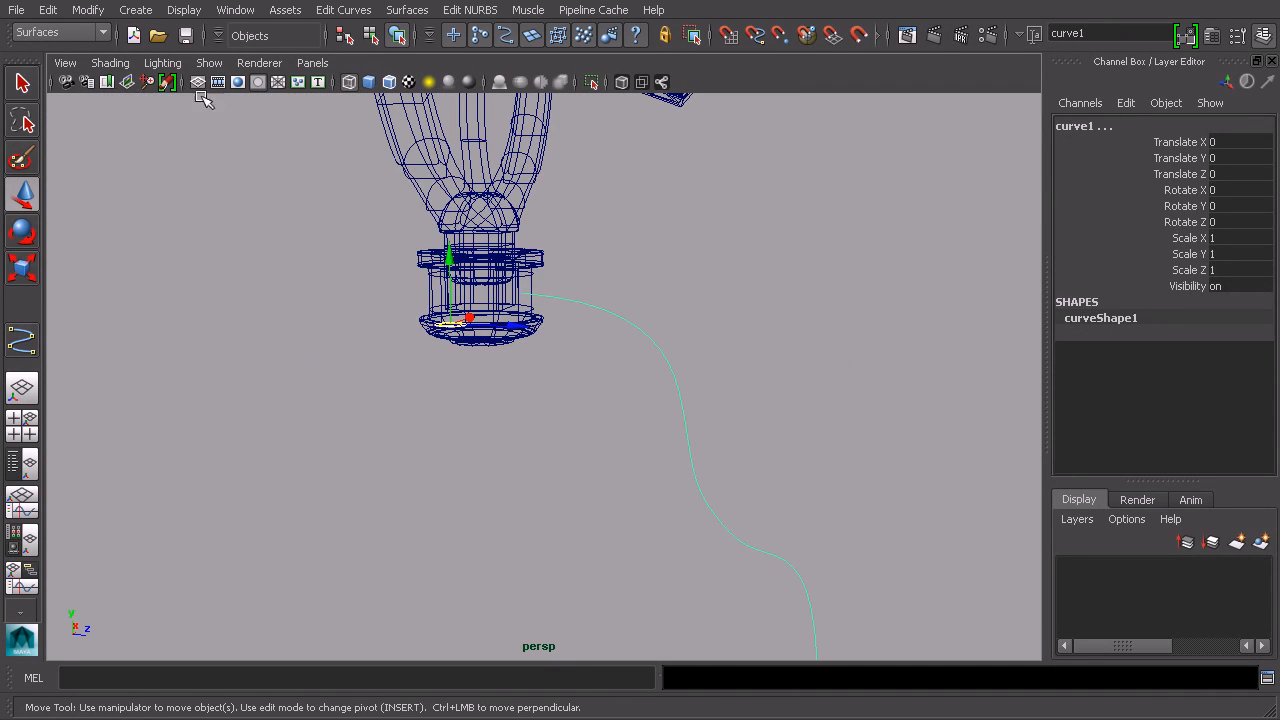
# Return the perspective view to smooth shading with the circle and path curve still selected.
pyautogui.click(110, 63)
pyautogui.click(126, 108)
pyautogui.keyDown('alt'); pyautogui.moveTo(663, 271); pyautogui.dragTo(556, 278, button='middle'); pyautogui.keyUp('alt')
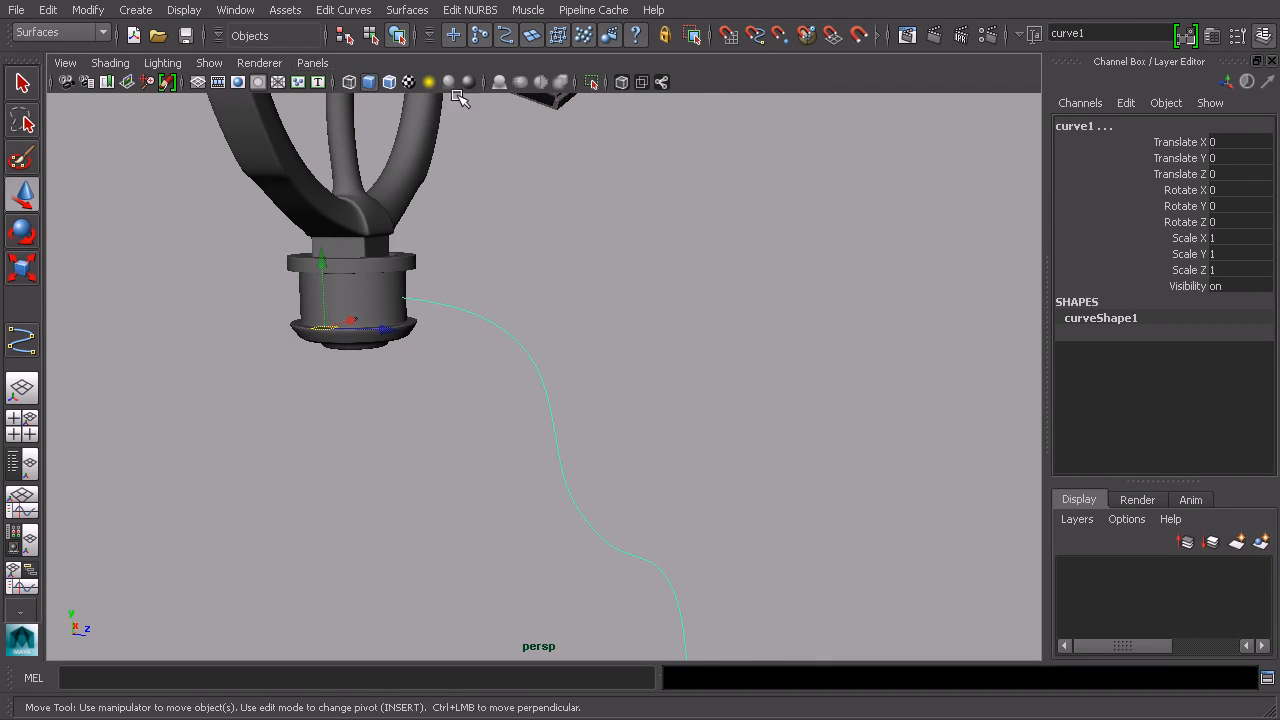
# Extrude the NURBS circle along the path curve as a tube, with result position At path, pivot Component and orientation Profile normal.
pyautogui.click(407, 10)
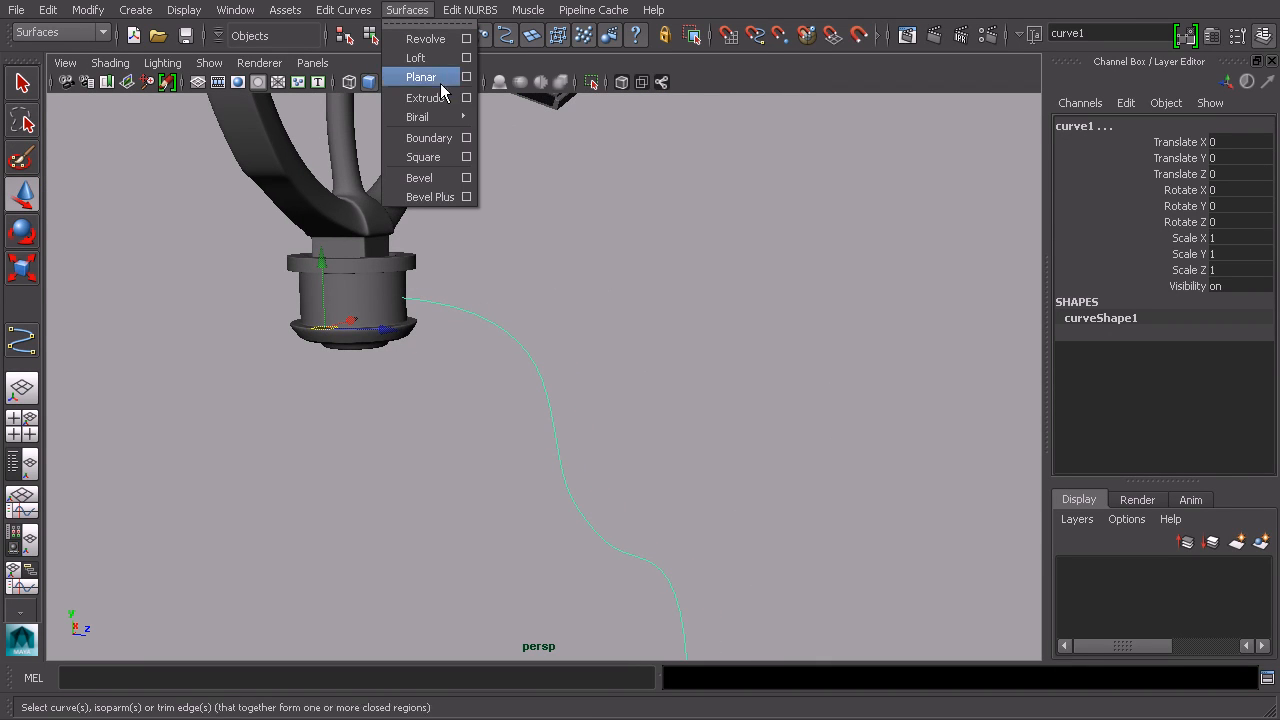
pyautogui.click(467, 98)
pyautogui.click(669, 131)
pyautogui.click(671, 166)
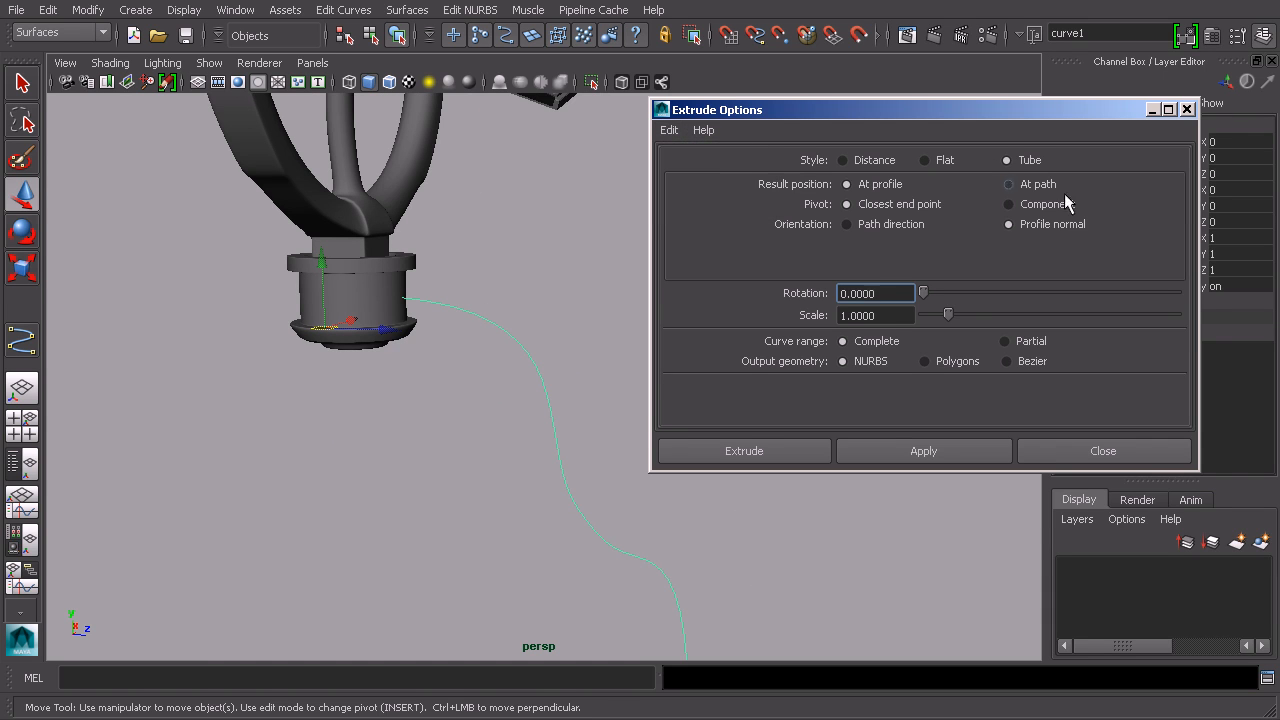
pyautogui.moveTo(978, 105); pyautogui.dragTo(871, 85)
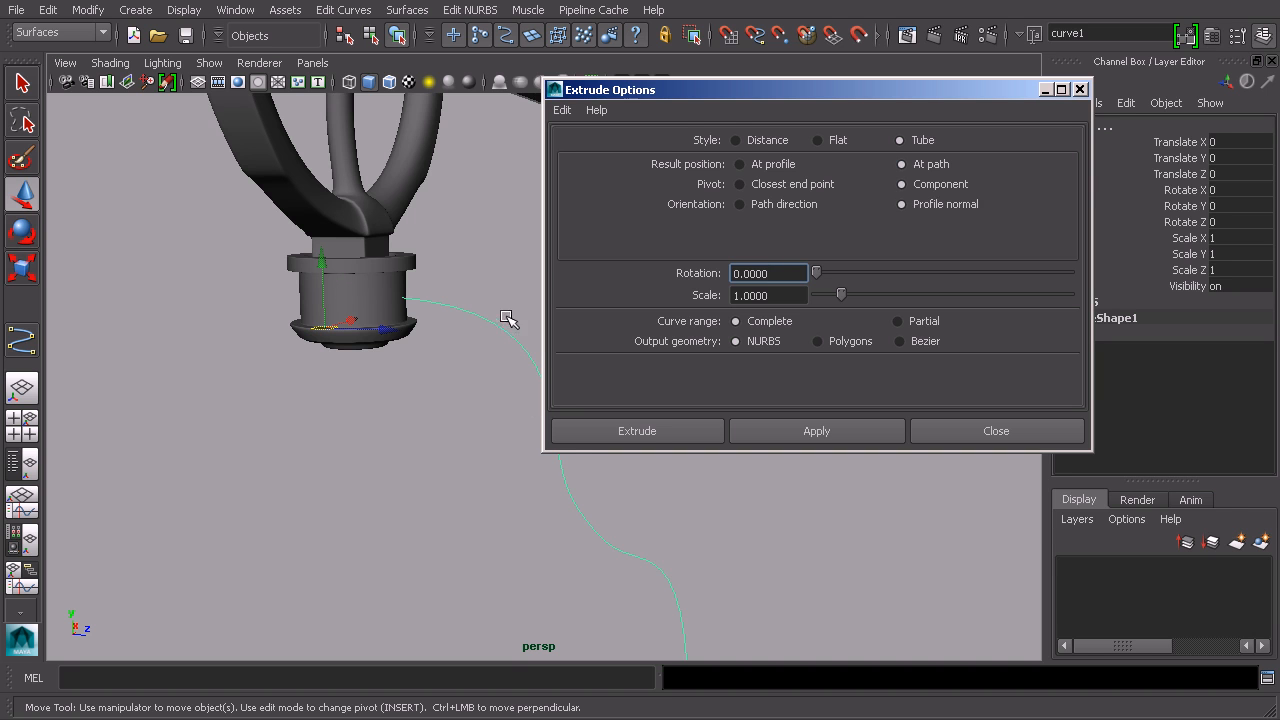
pyautogui.keyDown('alt'); pyautogui.moveTo(771, 600); pyautogui.dragTo(737, 549); pyautogui.keyUp('alt')
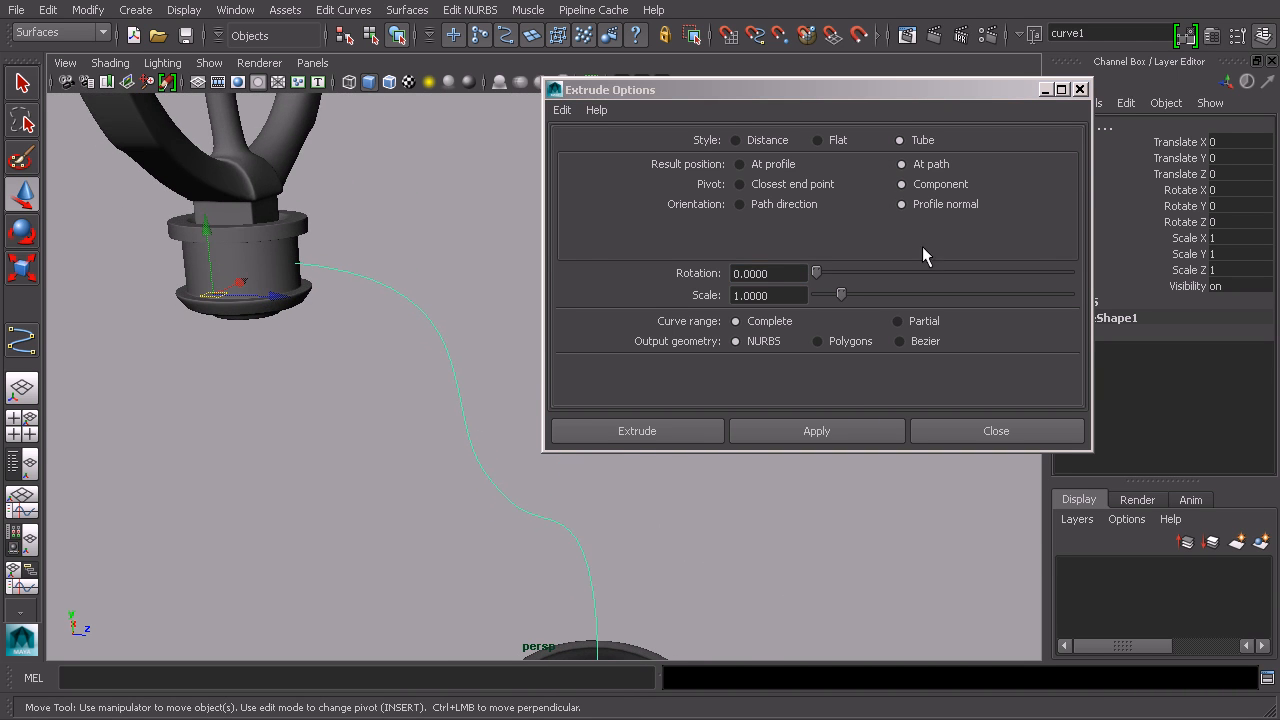
pyautogui.moveTo(399, 286)
pyautogui.keyDown('alt'); pyautogui.mouseDown()
pyautogui.moveTo(380, 266)
pyautogui.moveTo(385, 288)
pyautogui.mouseUp(); pyautogui.keyUp('alt')
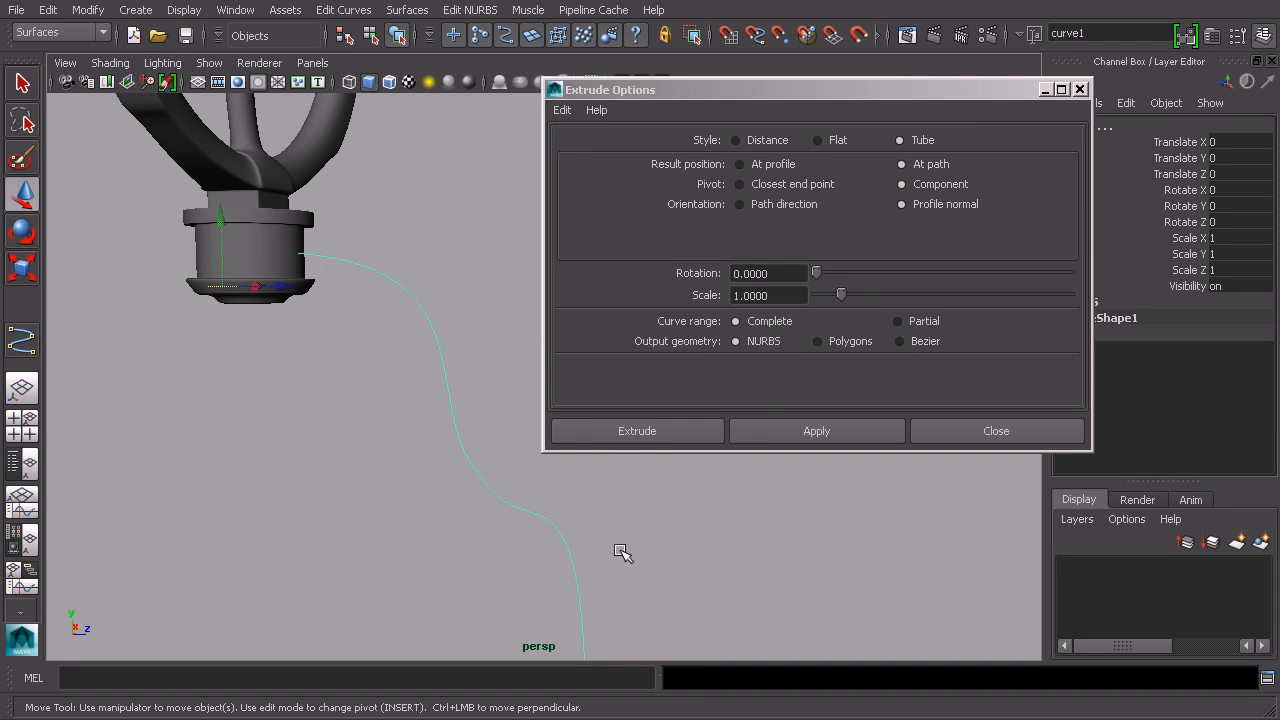
pyautogui.click(631, 430)
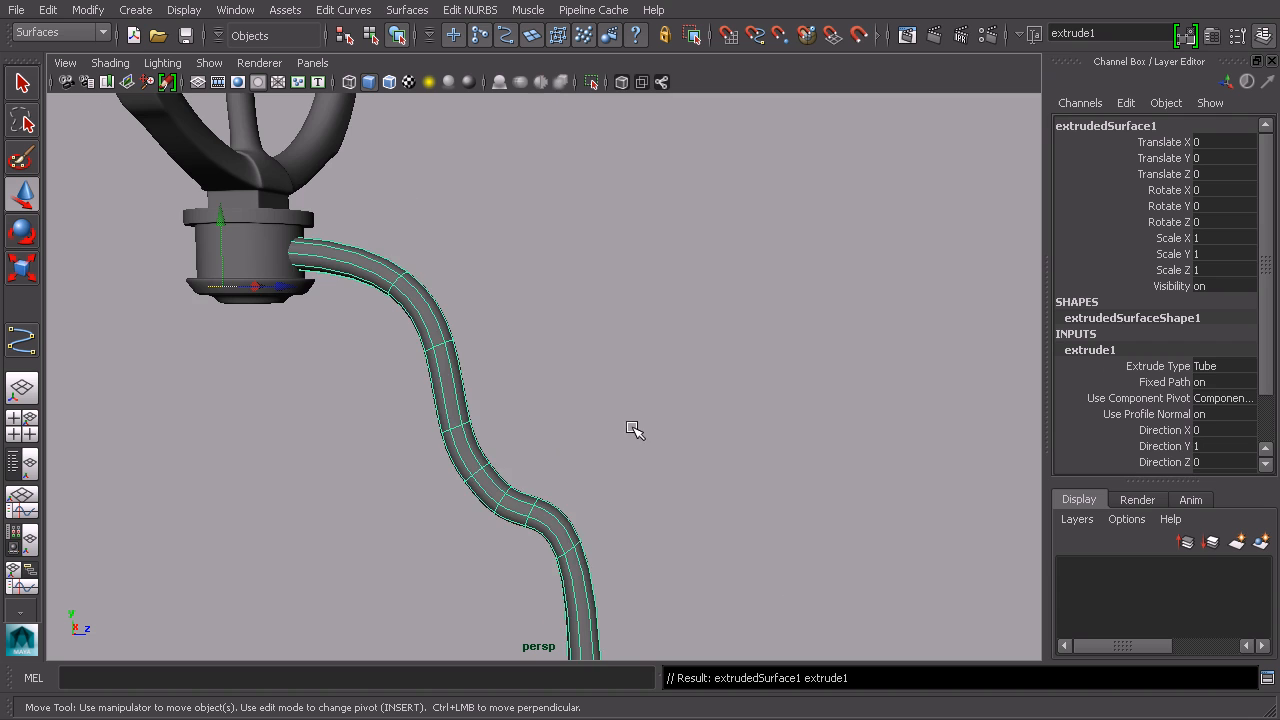
pyautogui.keyDown('alt'); pyautogui.moveTo(627, 440); pyautogui.dragTo(766, 374, button='middle'); pyautogui.keyUp('alt')
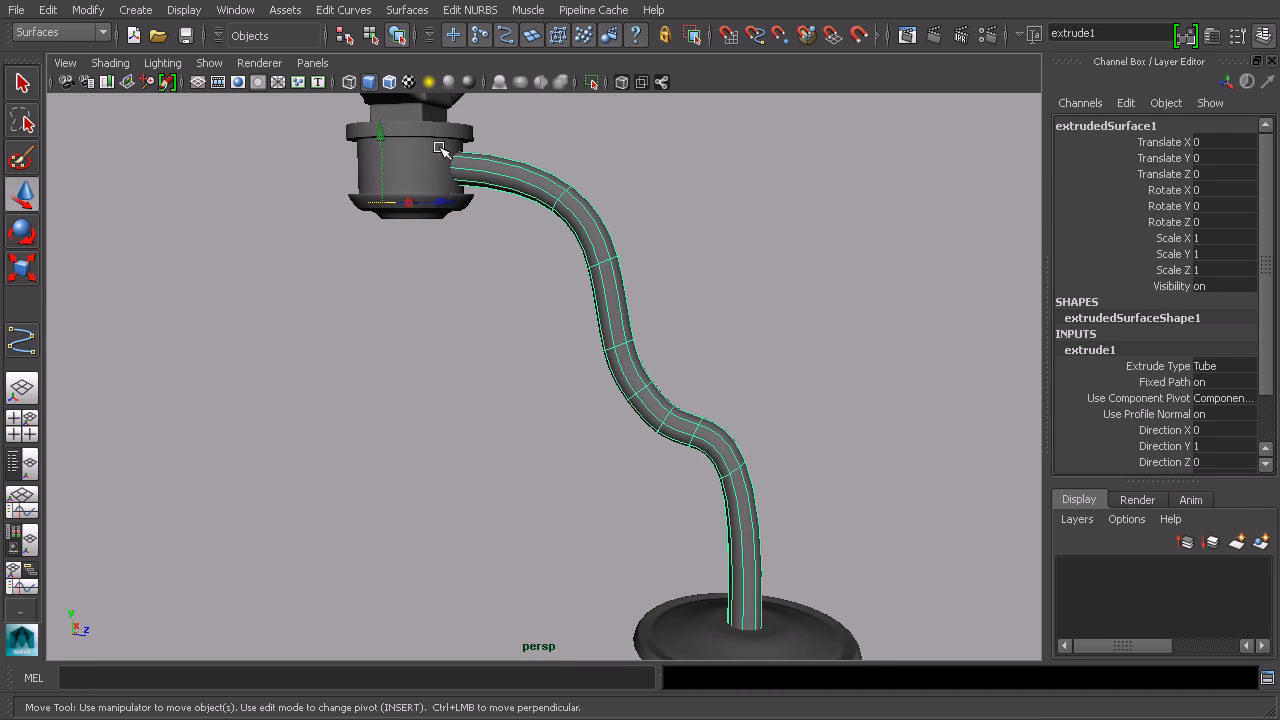
pyautogui.keyDown('alt'); pyautogui.moveTo(736, 432); pyautogui.dragTo(709, 394); pyautogui.keyUp('alt')
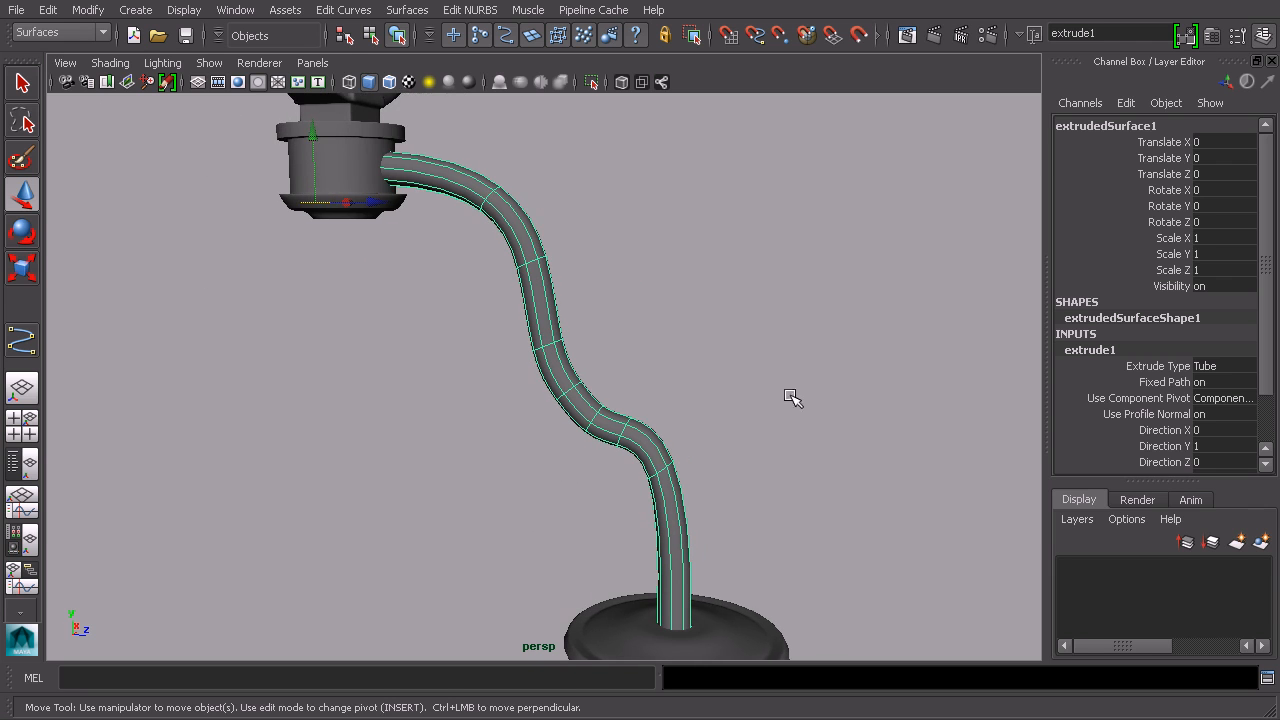
# Select the NURBS circle profile in the Outliner and set its radius to 1.2 to thicken the cable.
pyautogui.click(235, 10)
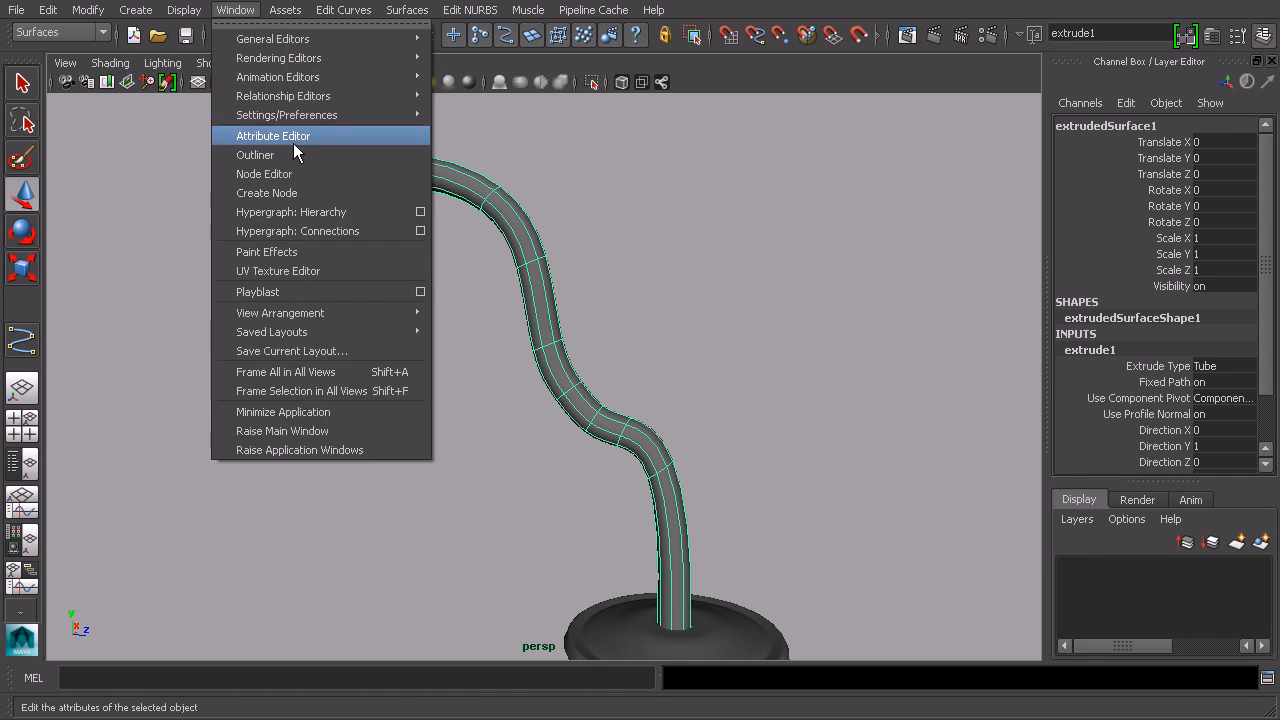
pyautogui.click(337, 155)
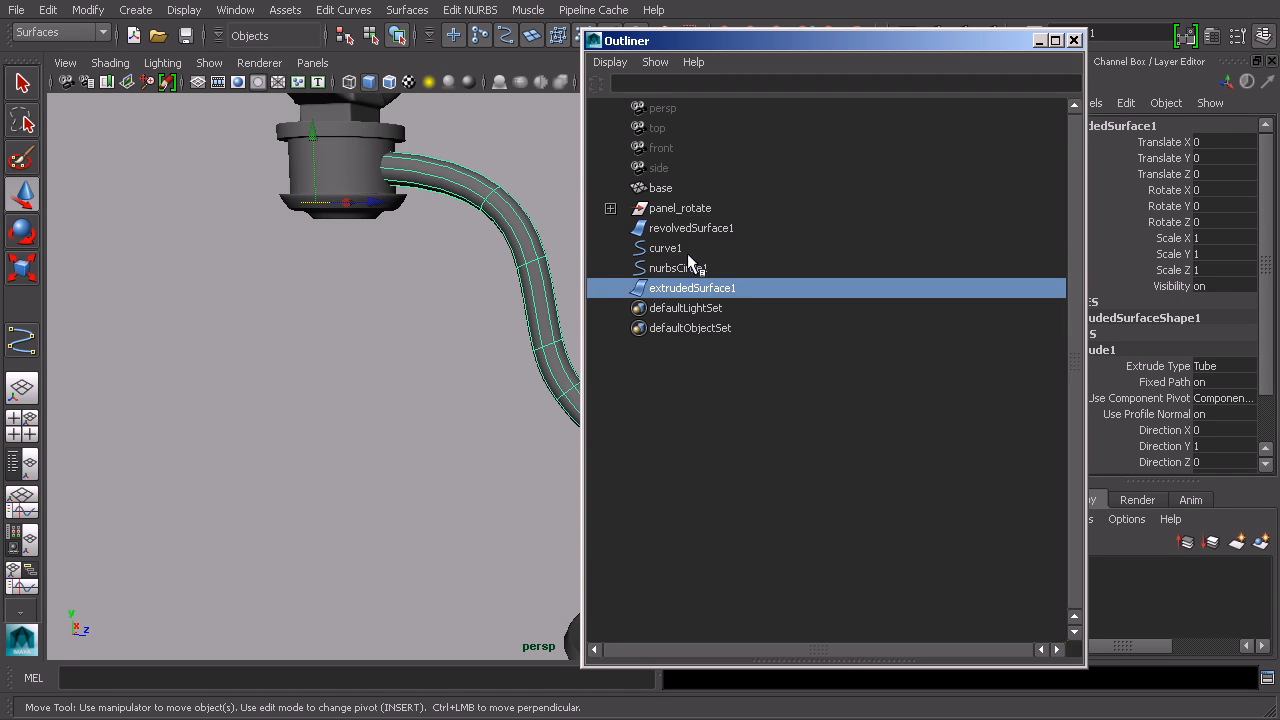
pyautogui.click(682, 248)
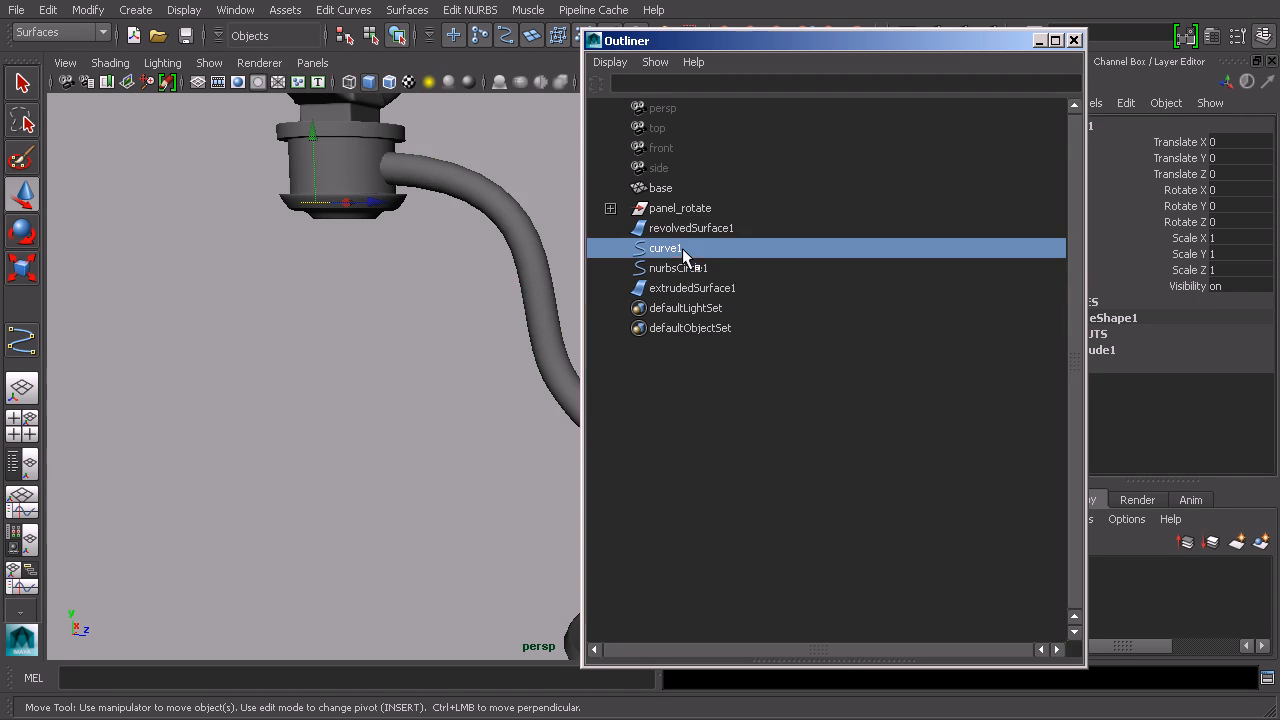
pyautogui.click(683, 269)
pyautogui.keyDown('alt'); pyautogui.moveTo(488, 291); pyautogui.dragTo(374, 337, button='middle'); pyautogui.keyUp('alt')
pyautogui.moveTo(959, 40); pyautogui.dragTo(877, 45)
pyautogui.click(1132, 353)
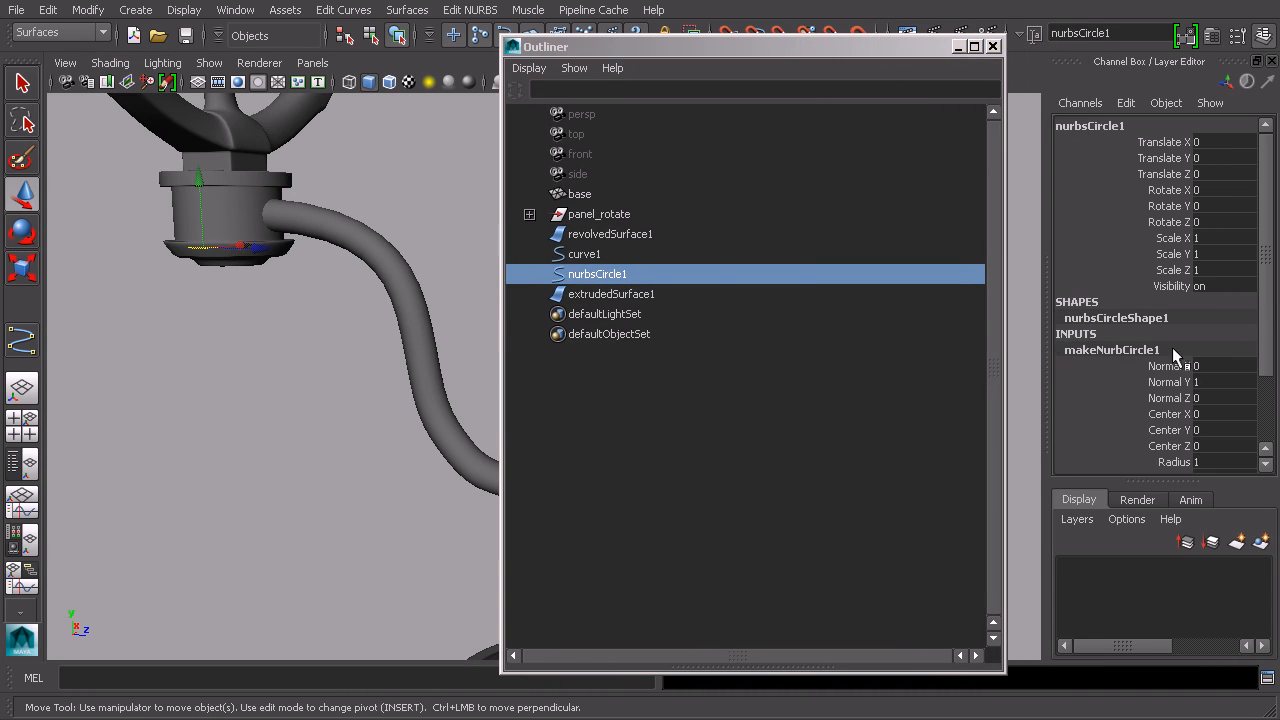
pyautogui.moveTo(1265, 328); pyautogui.dragTo(1265, 386)
pyautogui.click(1180, 372)
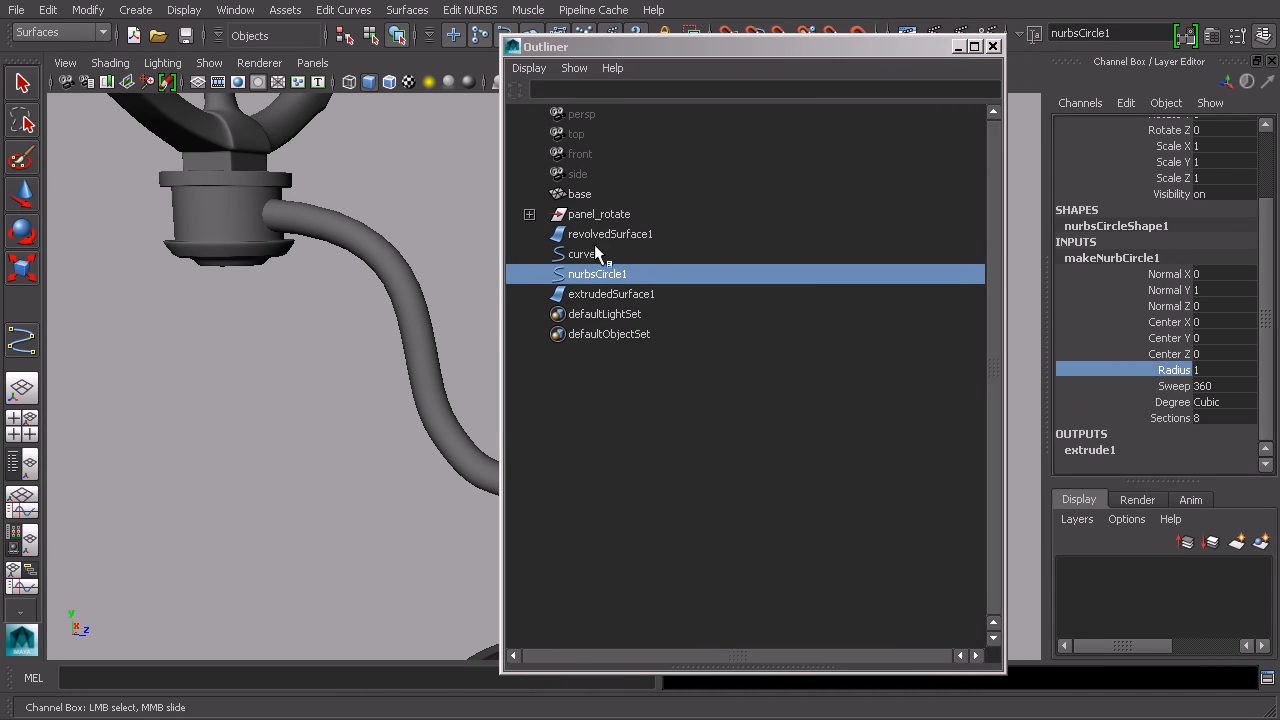
pyautogui.moveTo(437, 217); pyautogui.dragTo(311, 203, button='middle')
pyautogui.scroll(-3, 362, 215)
pyautogui.moveTo(435, 221); pyautogui.dragTo(436, 229, button='middle')
pyautogui.keyDown('alt'); pyautogui.moveTo(435, 228); pyautogui.dragTo(464, 239); pyautogui.keyUp('alt')
pyautogui.moveTo(464, 239); pyautogui.dragTo(457, 239, button='middle')
pyautogui.keyDown('alt'); pyautogui.moveTo(458, 245); pyautogui.dragTo(451, 231); pyautogui.keyUp('alt')
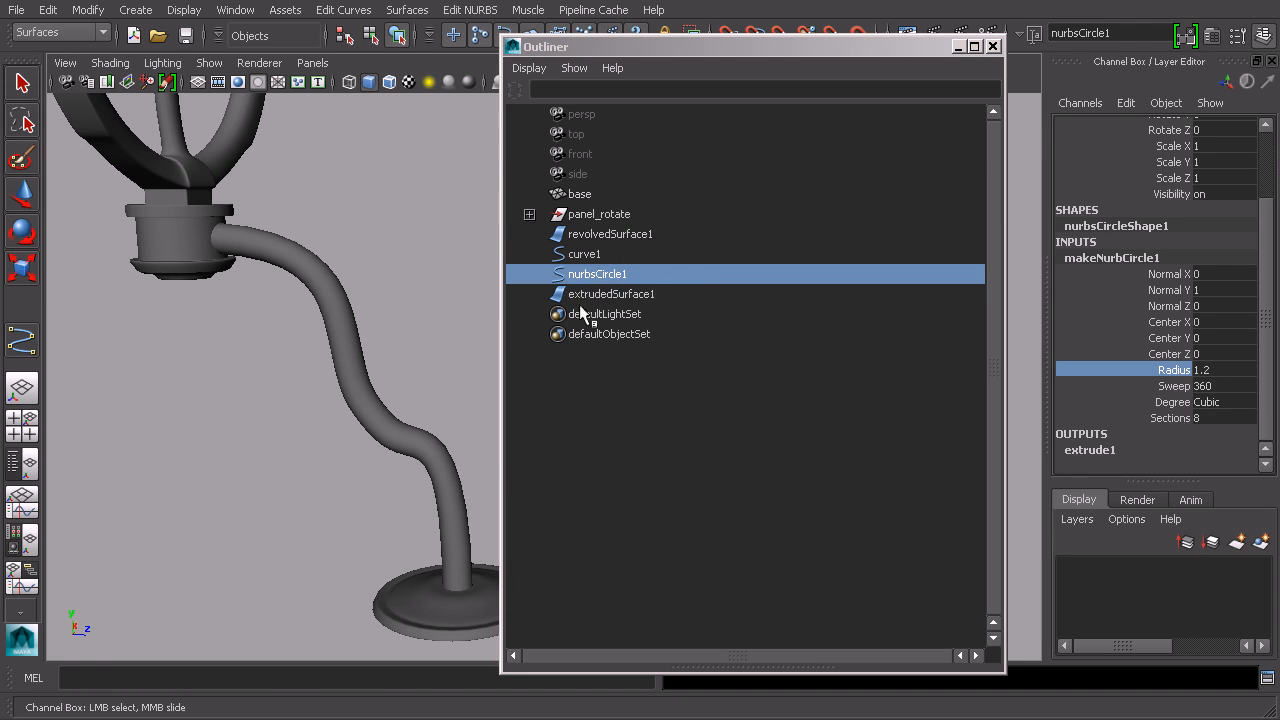
# Try the Closest Endpoint of the Path and Center of the Bounding Box pivots on the extruded cable, and restore Component Pivot.
pyautogui.click(607, 256)
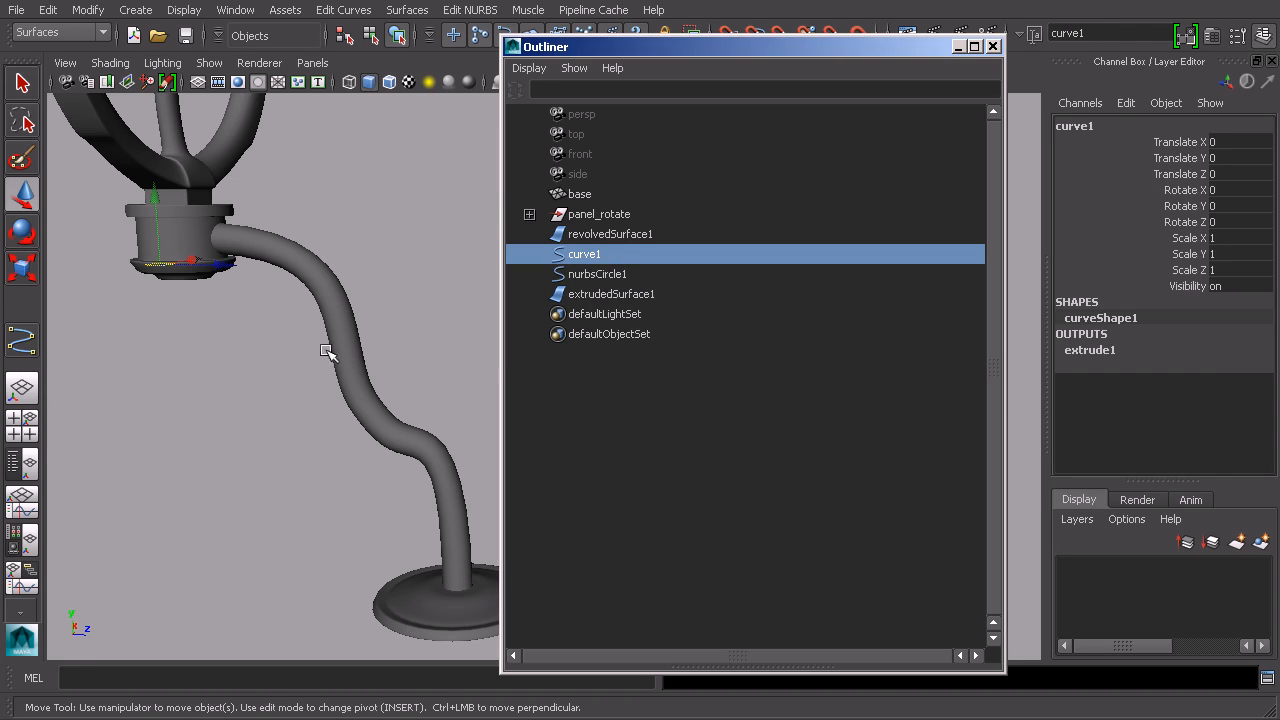
pyautogui.keyDown('alt'); pyautogui.moveTo(402, 225); pyautogui.dragTo(455, 246, button='middle'); pyautogui.keyUp('alt')
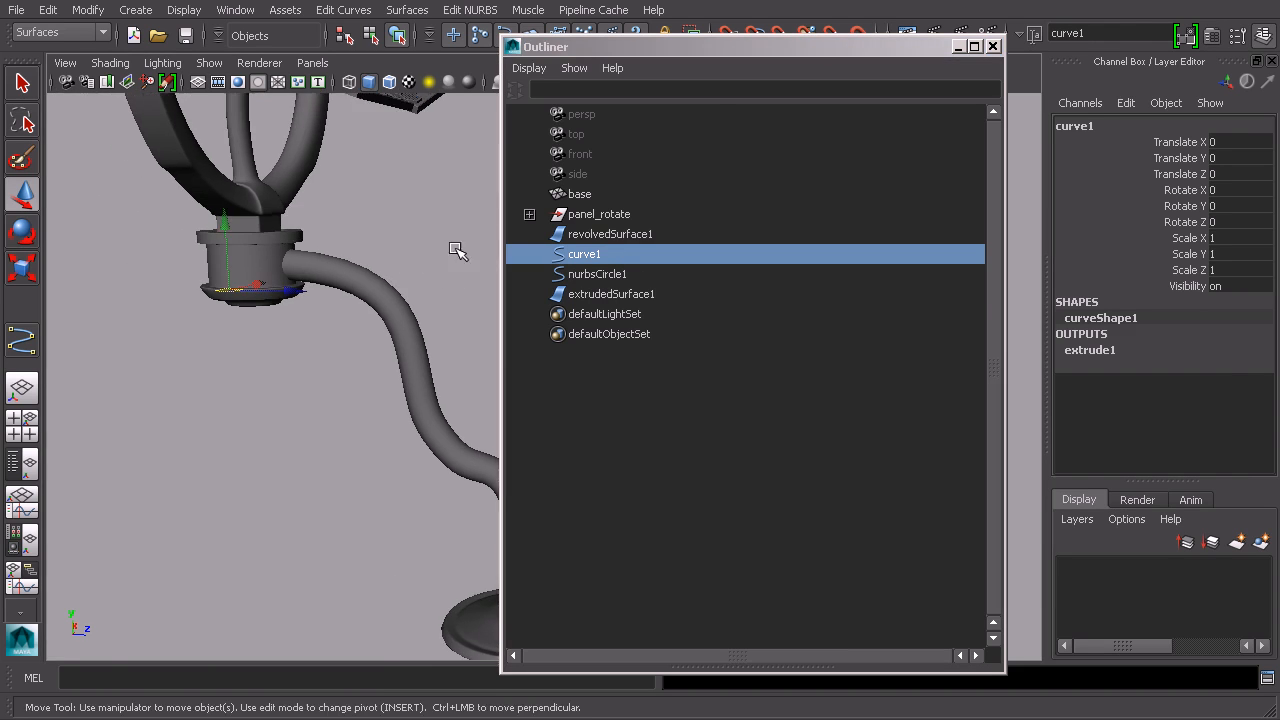
pyautogui.click(395, 312)
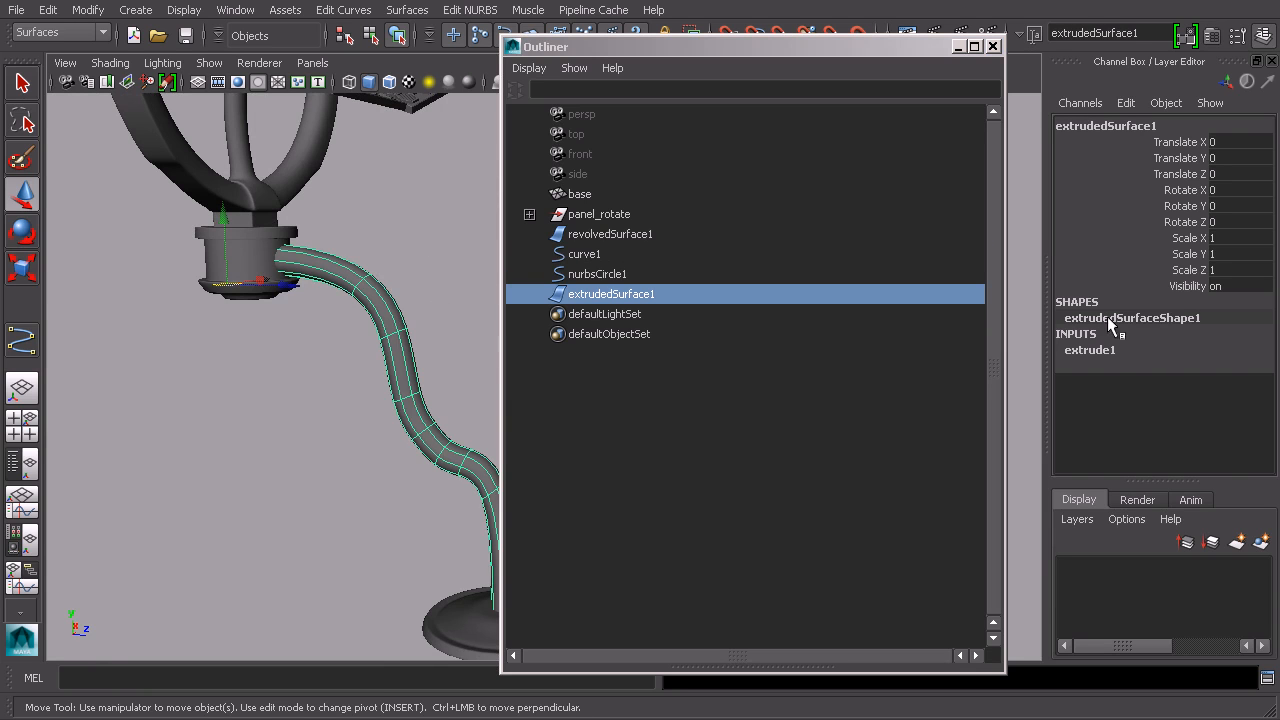
pyautogui.click(1102, 353)
pyautogui.scroll(-1, 1180, 355)
pyautogui.click(1235, 353)
pyautogui.click(1234, 354)
pyautogui.click(1220, 389)
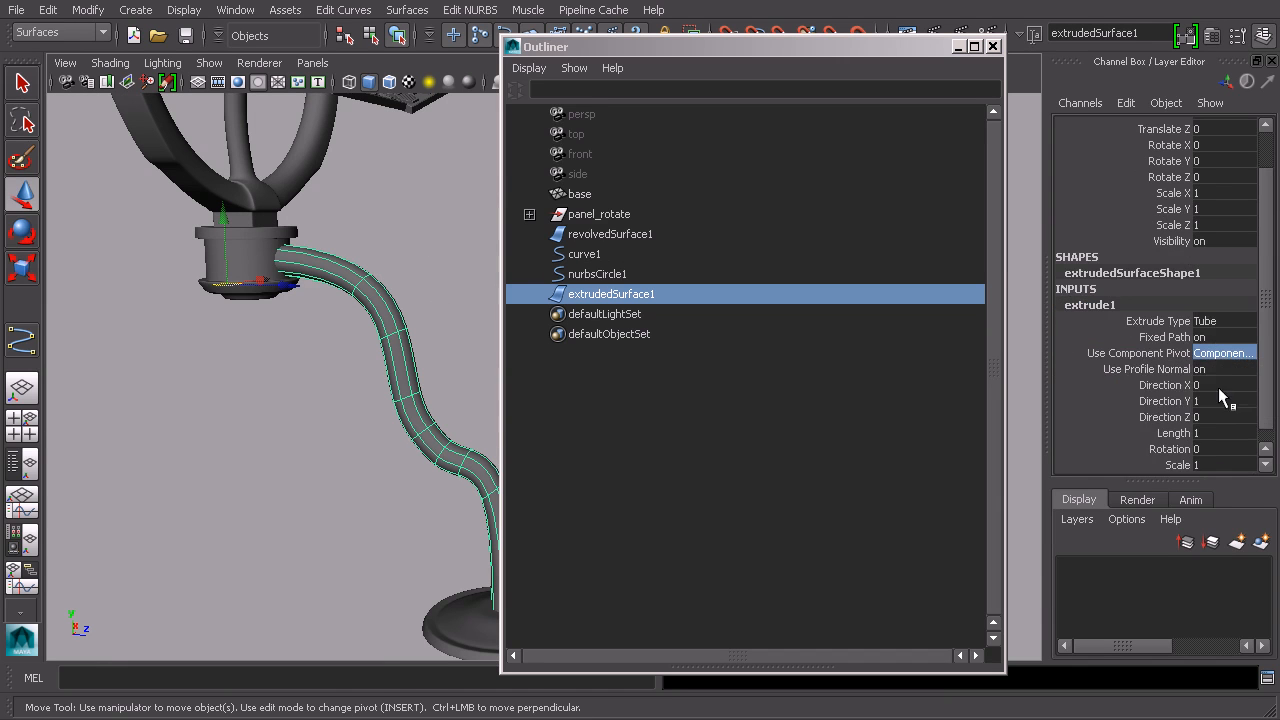
pyautogui.click(1224, 354)
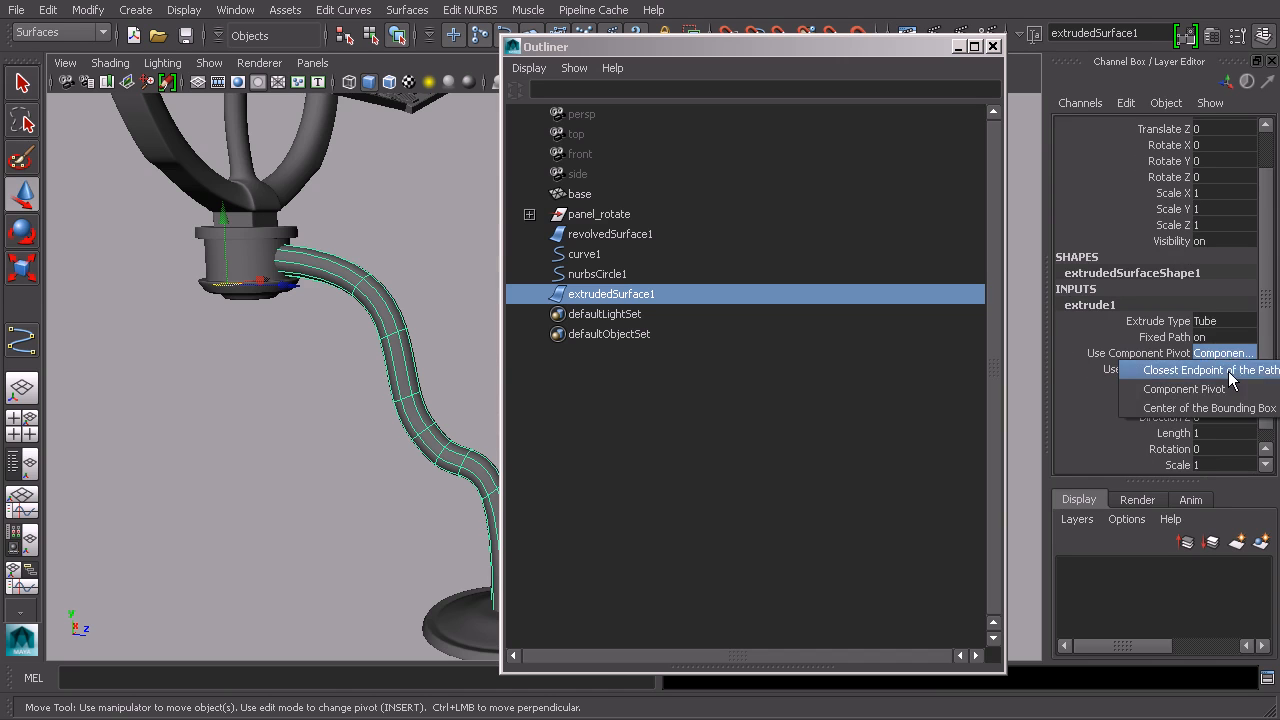
pyautogui.click(1228, 367)
pyautogui.click(1222, 353)
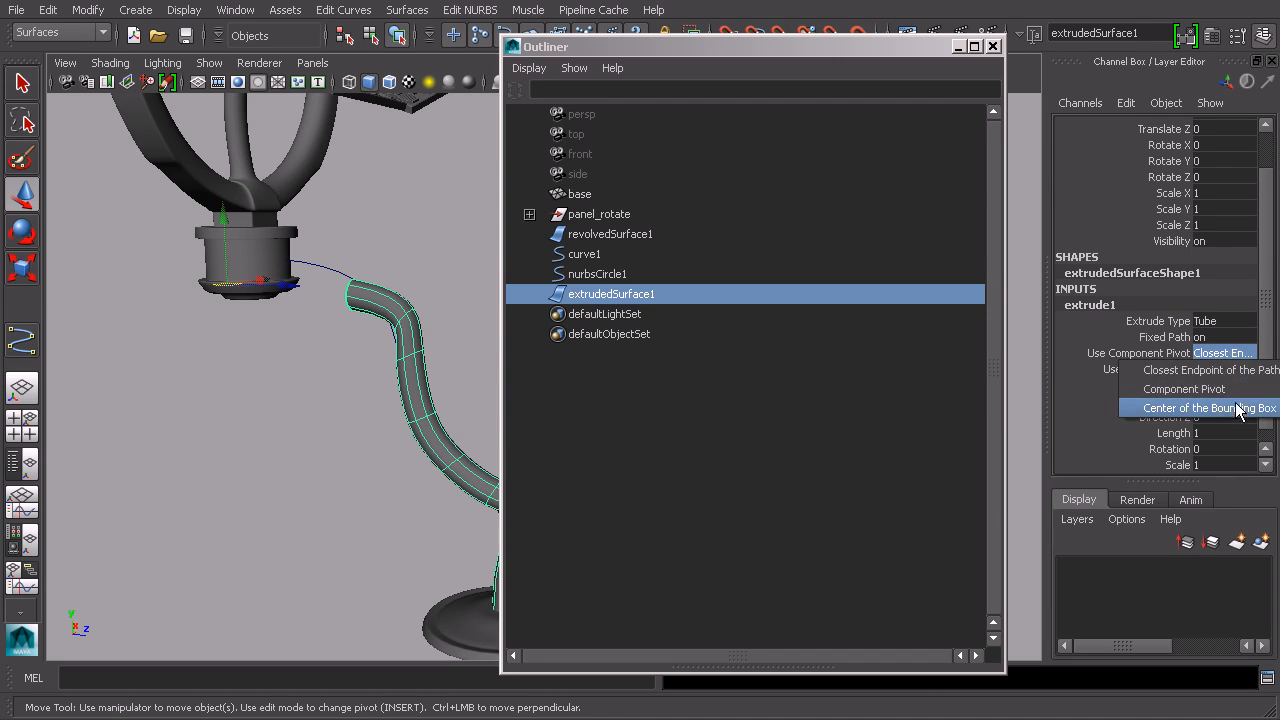
pyautogui.click(1240, 407)
pyautogui.click(1240, 355)
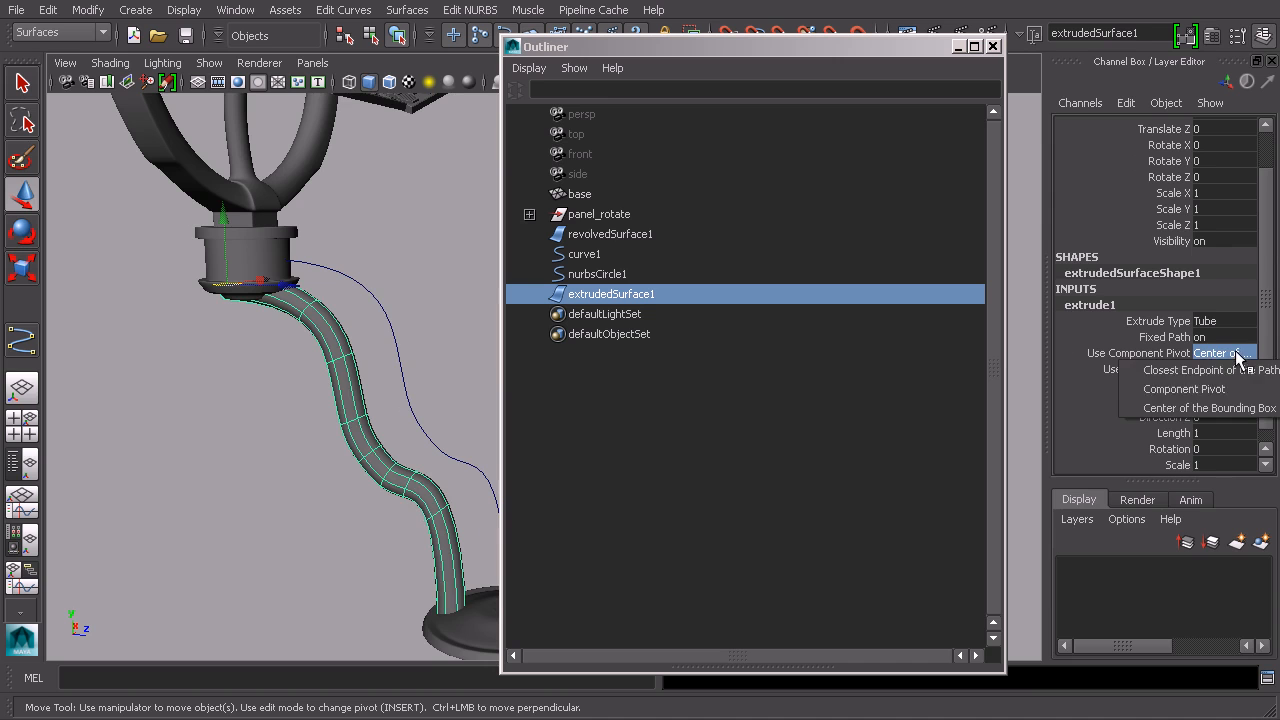
pyautogui.click(1238, 390)
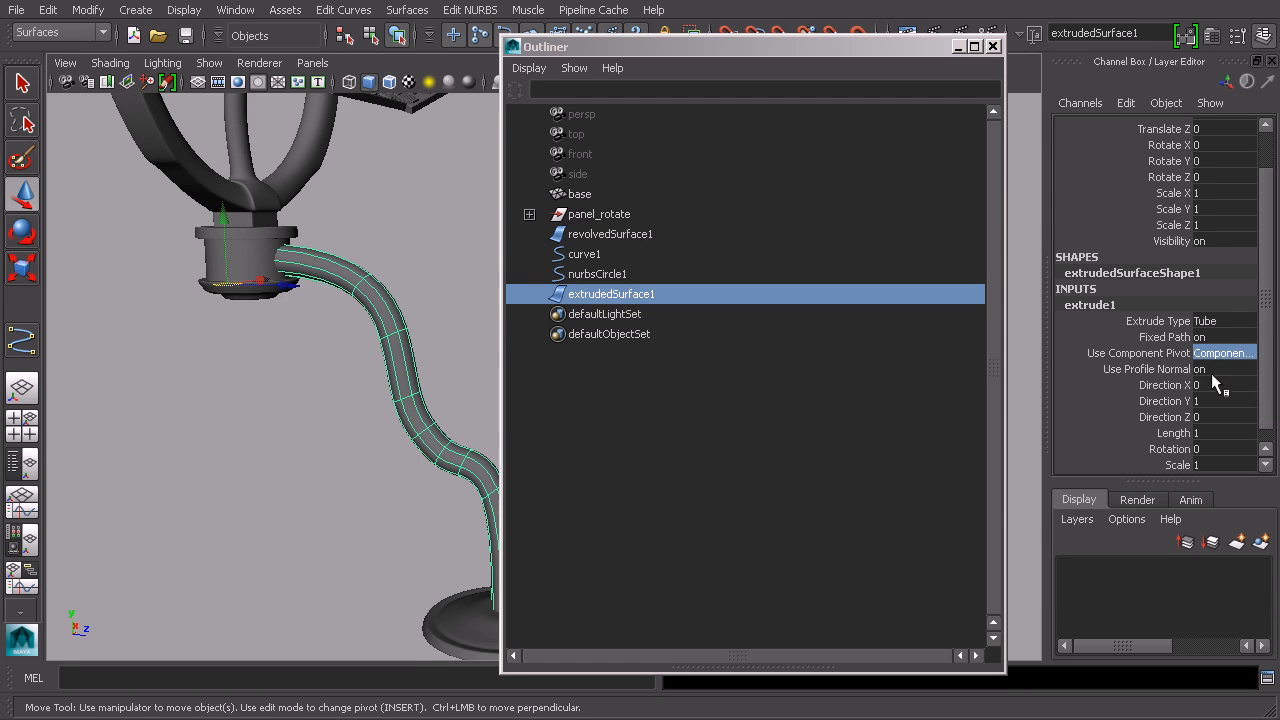
# Try the Flat extrude type on the cable and switch it back to Tube.
pyautogui.click(1236, 324)
pyautogui.click(1245, 357)
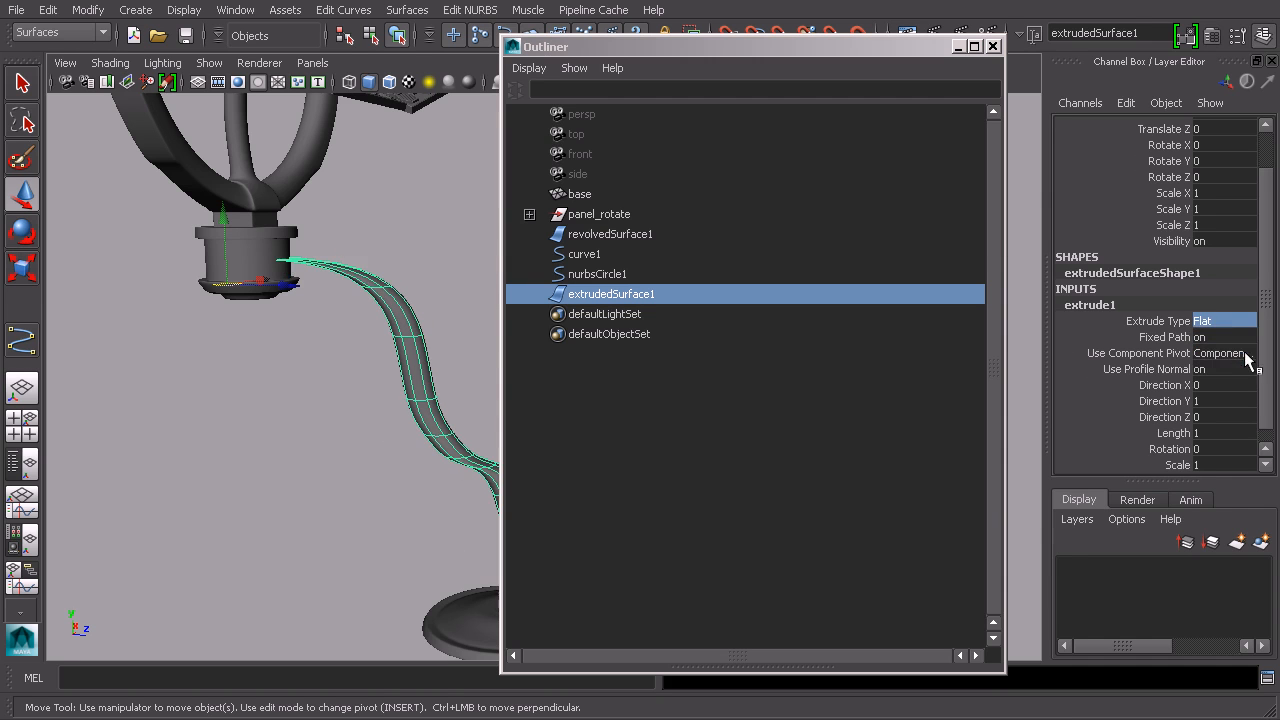
pyautogui.click(1225, 320)
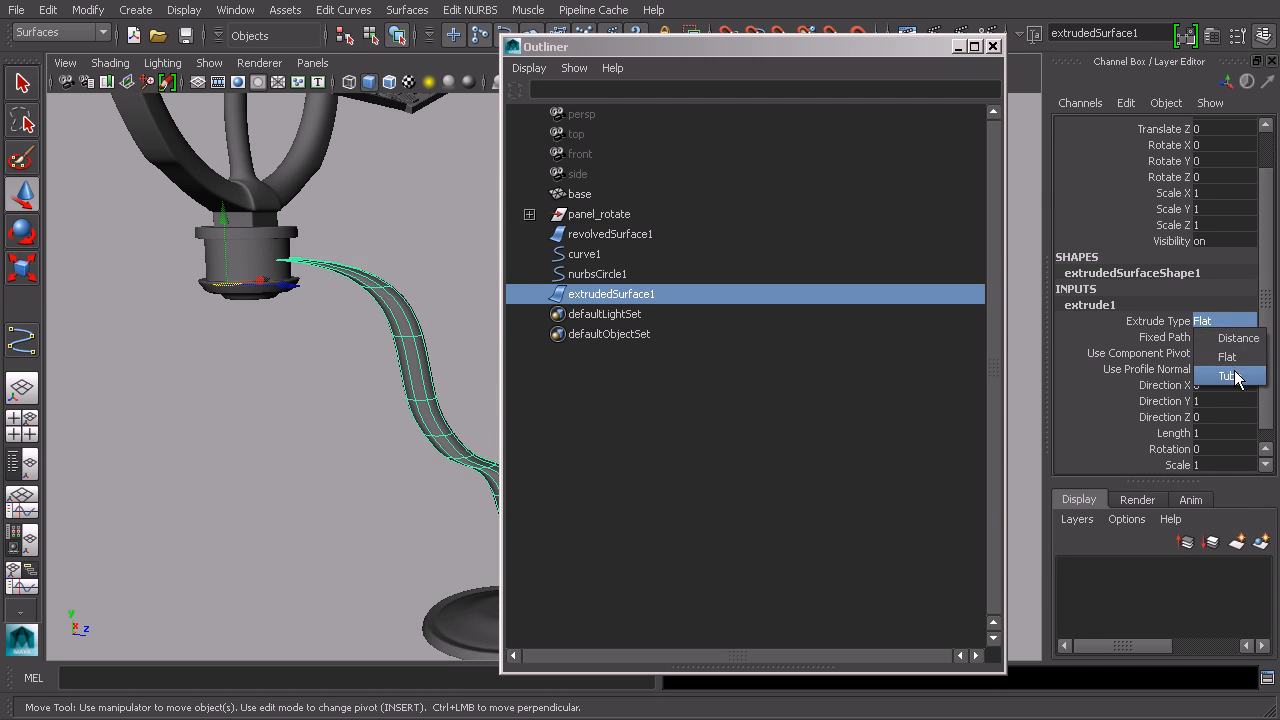
pyautogui.click(1208, 371)
# Minimize the Outliner and examine the cable's bends between the stand's base and the disc.
pyautogui.click(957, 46)
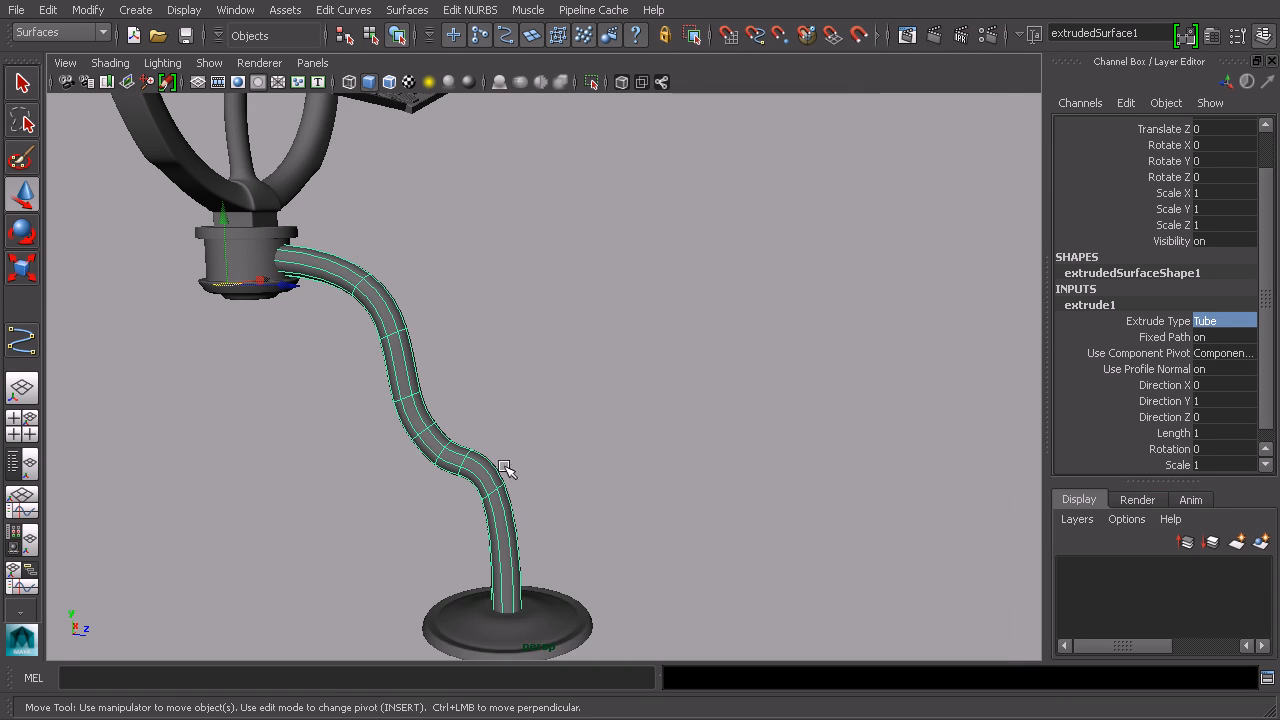
pyautogui.click(560, 425)
pyautogui.keyDown('alt'); pyautogui.moveTo(590, 465); pyautogui.dragTo(640, 406); pyautogui.keyUp('alt')
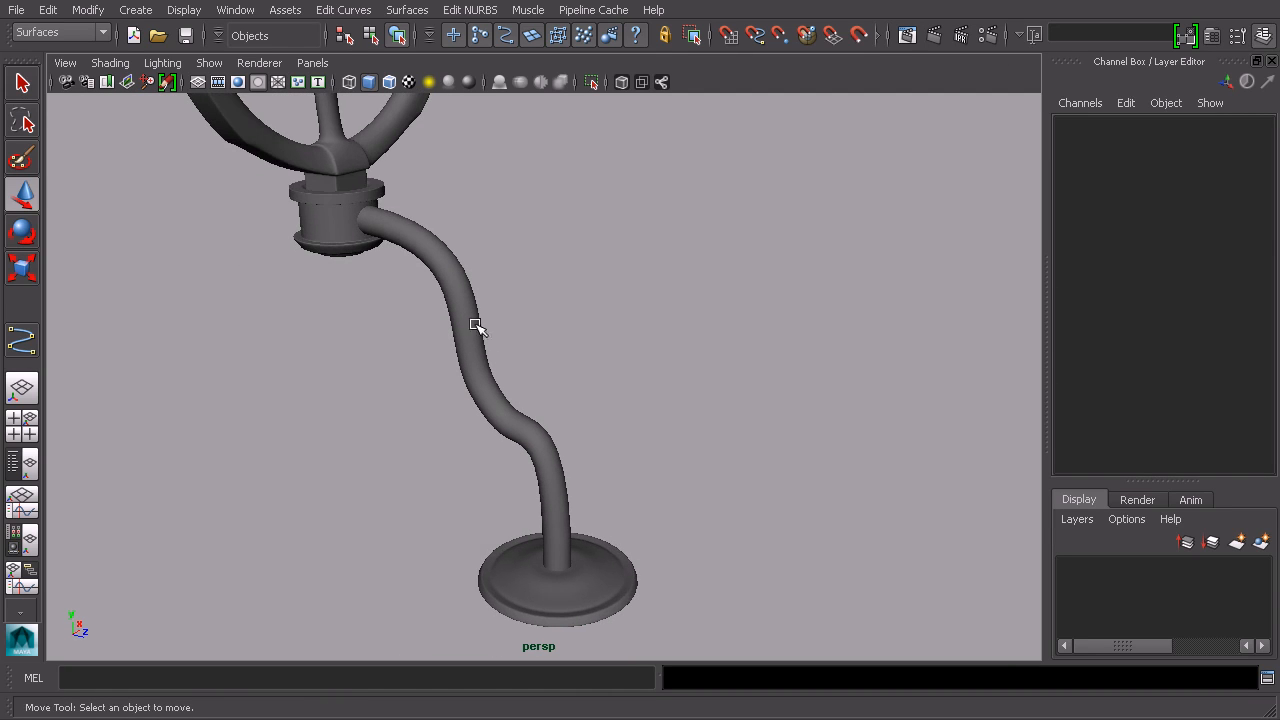
pyautogui.keyDown('alt'); pyautogui.moveTo(460, 307); pyautogui.dragTo(586, 357); pyautogui.keyUp('alt')
pyautogui.scroll(3, 586, 357)
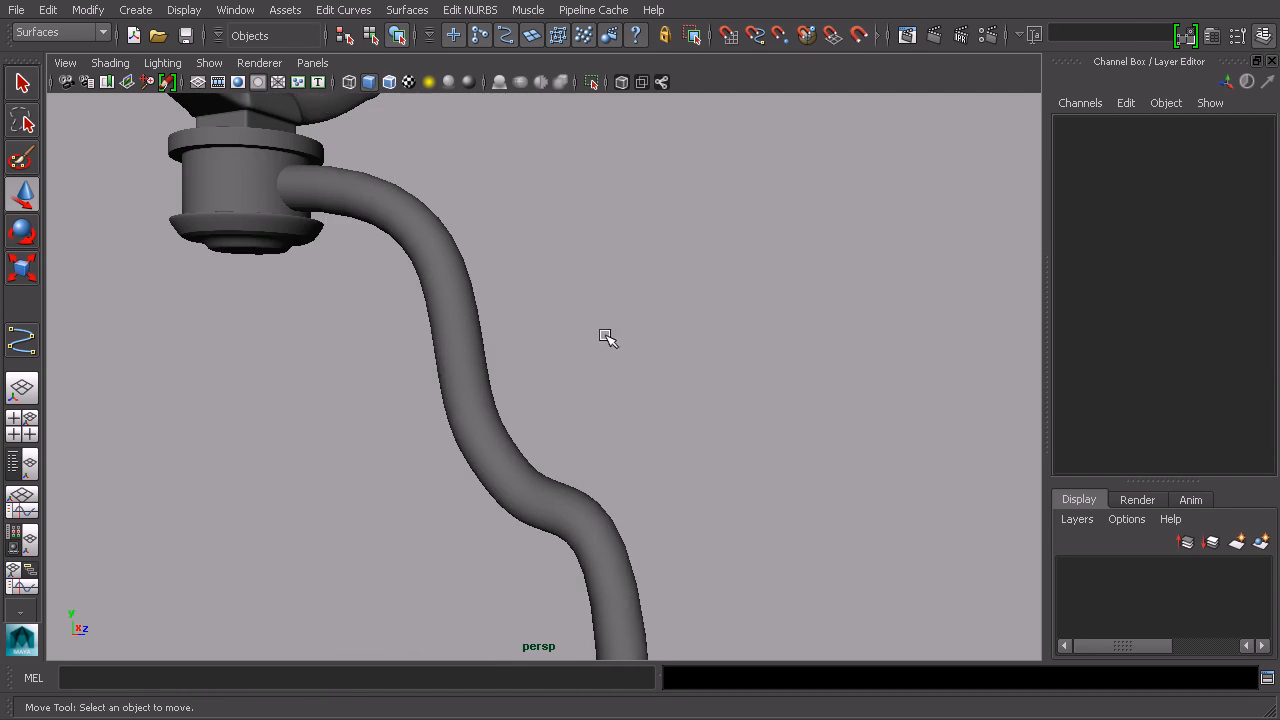
pyautogui.click(488, 358)
pyautogui.moveTo(508, 360)
pyautogui.keyDown('alt'); pyautogui.mouseDown()
pyautogui.moveTo(417, 383)
pyautogui.moveTo(523, 378)
pyautogui.mouseUp(); pyautogui.keyUp('alt')
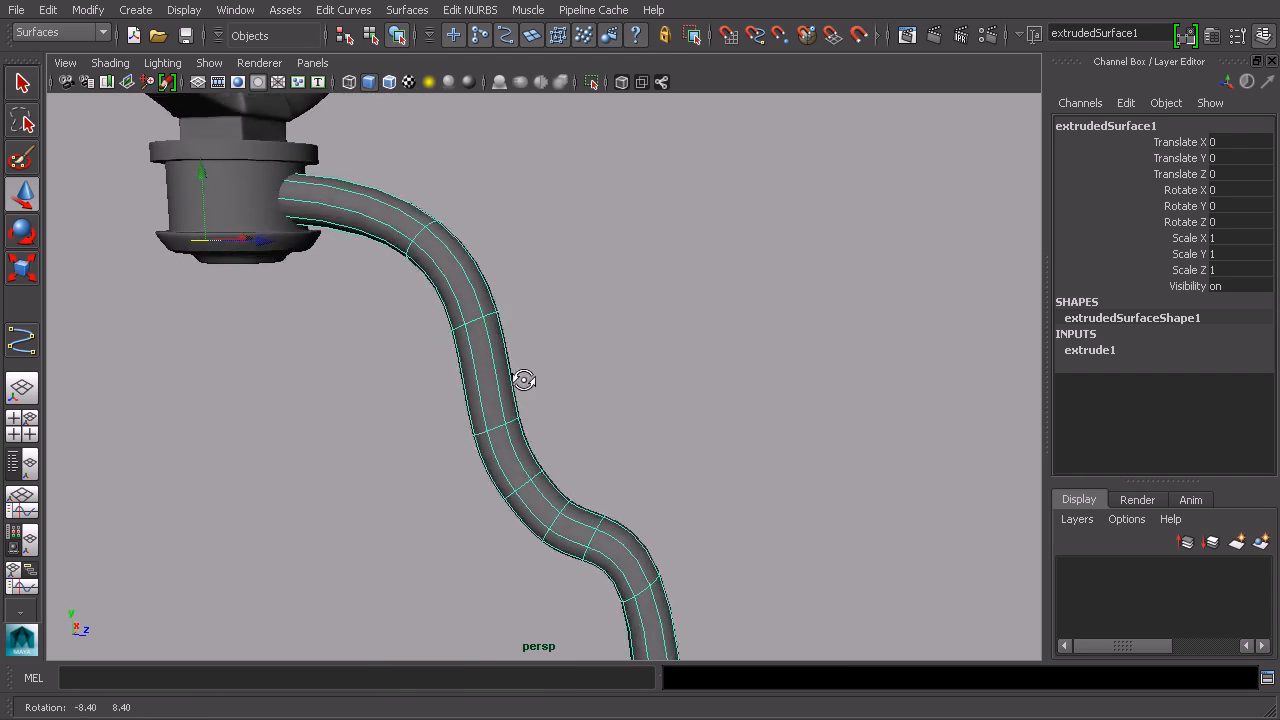
pyautogui.keyDown('alt'); pyautogui.moveTo(526, 392); pyautogui.dragTo(600, 281, button='middle'); pyautogui.keyUp('alt')
pyautogui.scroll(2, 645, 321)
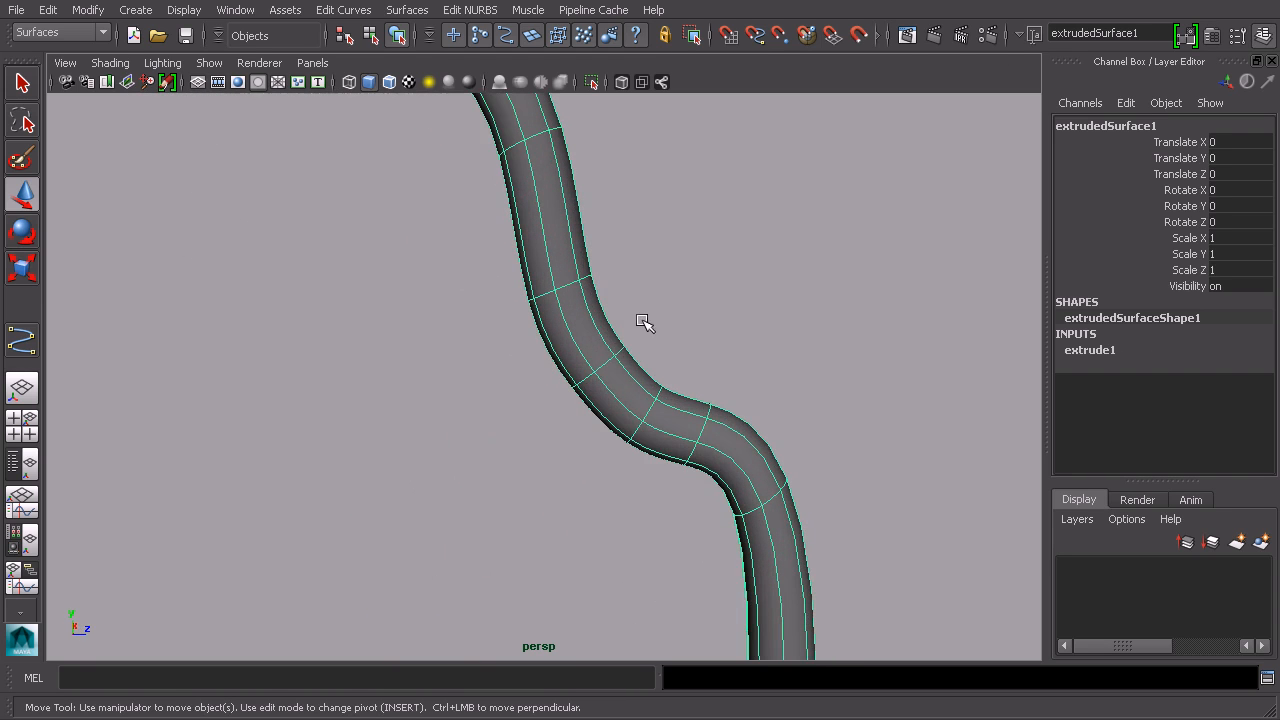
# Show the path curve's control vertices and display the perspective view as wireframe.
pyautogui.keyDown('shift'); pyautogui.click(588, 266); pyautogui.keyUp('shift')
pyautogui.moveTo(693, 253); pyautogui.dragTo(648, 260, button='right')
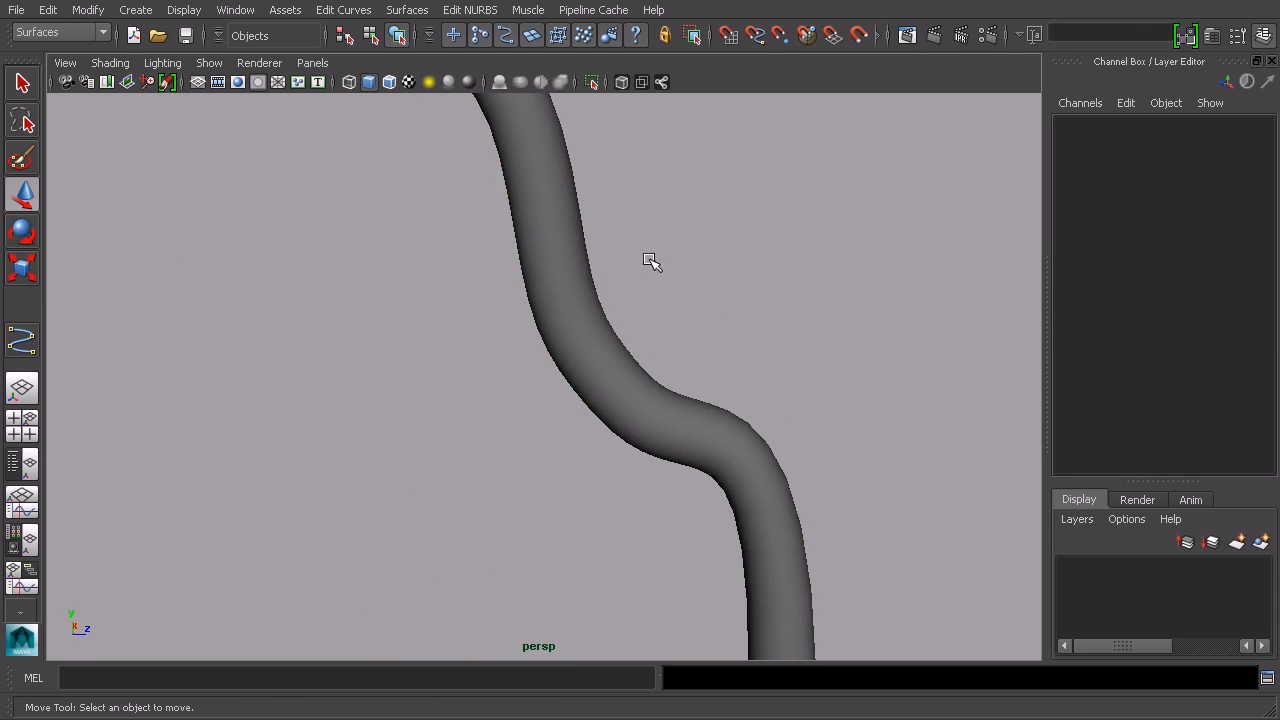
pyautogui.keyDown('alt'); pyautogui.moveTo(710, 323); pyautogui.dragTo(668, 316, button='middle'); pyautogui.keyUp('alt')
pyautogui.click(110, 62)
pyautogui.click(130, 91)
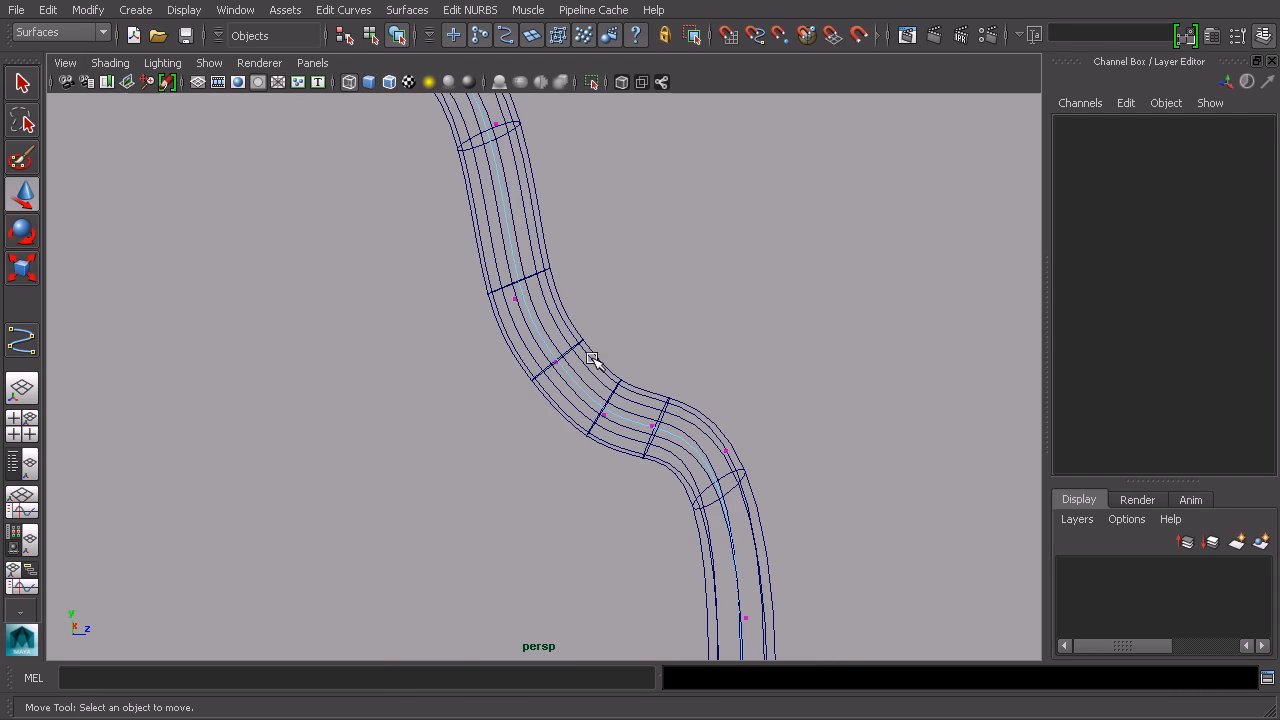
# Move individual control vertices of the path curve along the cable's middle and lower bends to refine its shape.
pyautogui.moveTo(683, 385); pyautogui.dragTo(634, 463)
pyautogui.moveTo(654, 358); pyautogui.dragTo(656, 368)
pyautogui.moveTo(717, 440); pyautogui.dragTo(754, 406)
pyautogui.moveTo(582, 322); pyautogui.dragTo(508, 381)
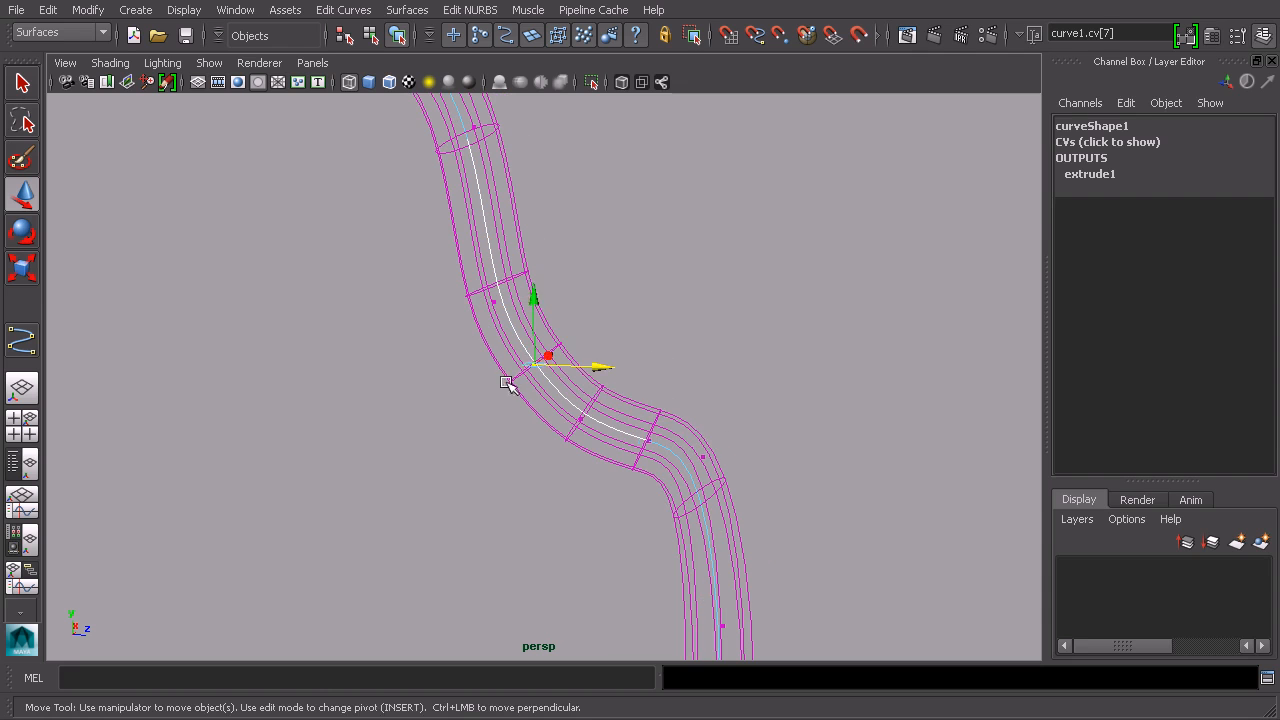
pyautogui.moveTo(533, 312); pyautogui.dragTo(536, 320)
pyautogui.moveTo(605, 376); pyautogui.dragTo(598, 377)
pyautogui.moveTo(574, 287); pyautogui.dragTo(478, 322)
pyautogui.moveTo(494, 234); pyautogui.dragTo(494, 204)
pyautogui.moveTo(560, 272); pyautogui.dragTo(554, 274)
pyautogui.keyDown('alt'); pyautogui.moveTo(717, 402); pyautogui.dragTo(645, 225, button='middle'); pyautogui.keyUp('alt')
pyautogui.moveTo(698, 414); pyautogui.dragTo(677, 431)
pyautogui.keyDown('alt'); pyautogui.moveTo(677, 431); pyautogui.dragTo(786, 594, button='middle'); pyautogui.keyUp('alt')
# Return the perspective view to smooth shading and switch back to object selection mode.
pyautogui.click(110, 62)
pyautogui.click(129, 112)
pyautogui.moveTo(414, 228)
pyautogui.keyDown('alt'); pyautogui.mouseDown()
pyautogui.moveTo(445, 233)
pyautogui.moveTo(477, 191)
pyautogui.mouseUp(); pyautogui.keyUp('alt')
pyautogui.click(372, 37)
pyautogui.click(397, 36)
pyautogui.keyDown('alt'); pyautogui.moveTo(605, 240); pyautogui.dragTo(717, 371); pyautogui.keyUp('alt')
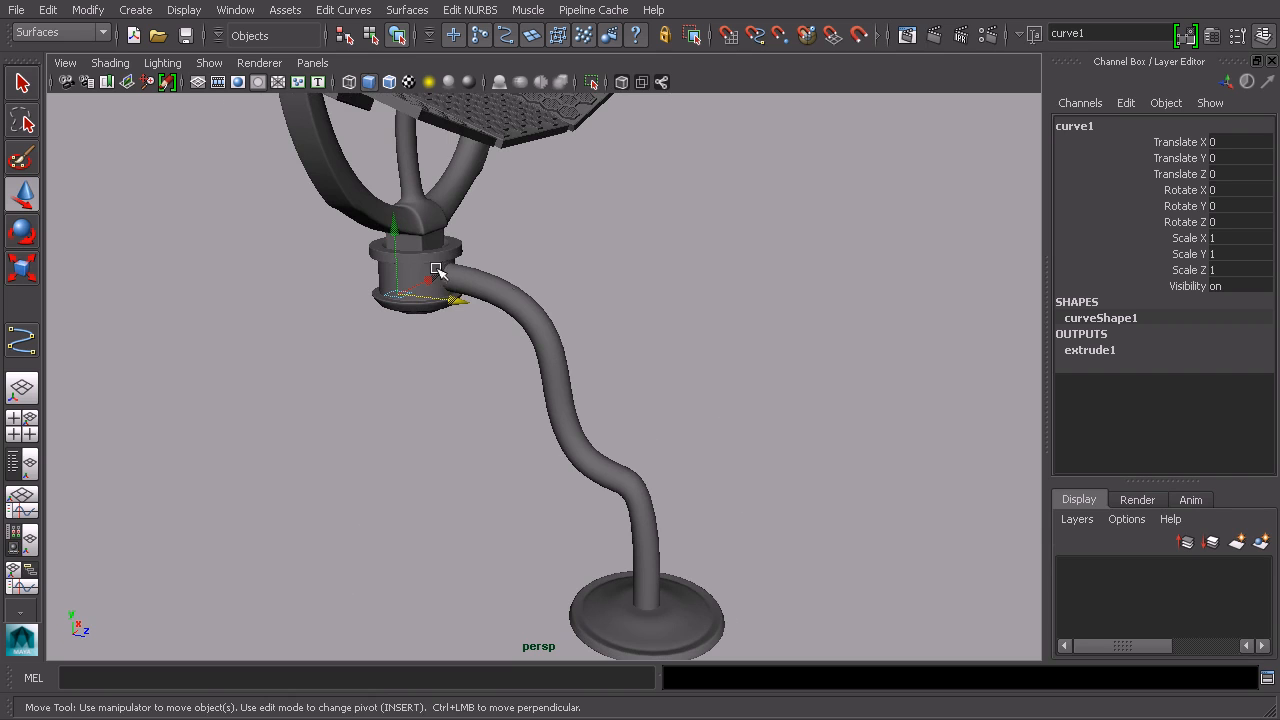
pyautogui.keyDown('alt'); pyautogui.moveTo(673, 430); pyautogui.dragTo(532, 317); pyautogui.keyUp('alt')
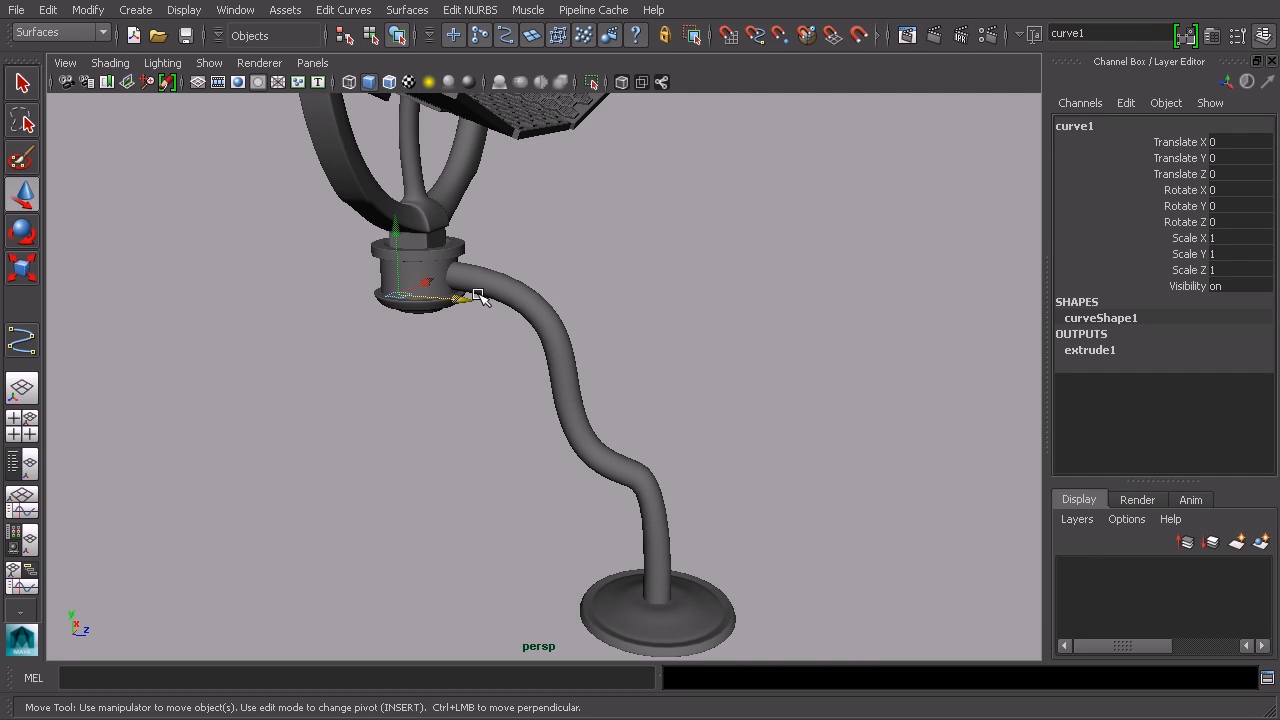
# Check the disc by selecting it, and then select the extruded cable surface.
pyautogui.click(716, 617)
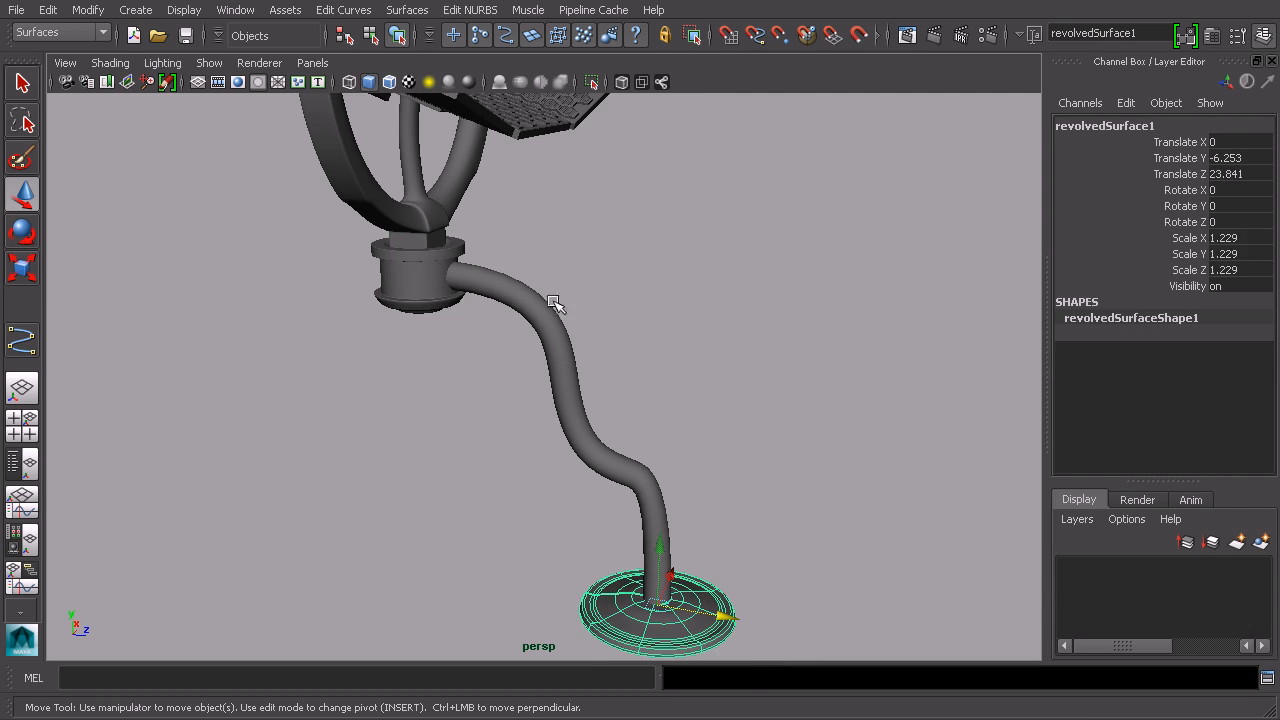
pyautogui.keyDown('alt'); pyautogui.moveTo(658, 558); pyautogui.dragTo(709, 423); pyautogui.keyUp('alt')
pyautogui.click(710, 423)
pyautogui.click(631, 438)
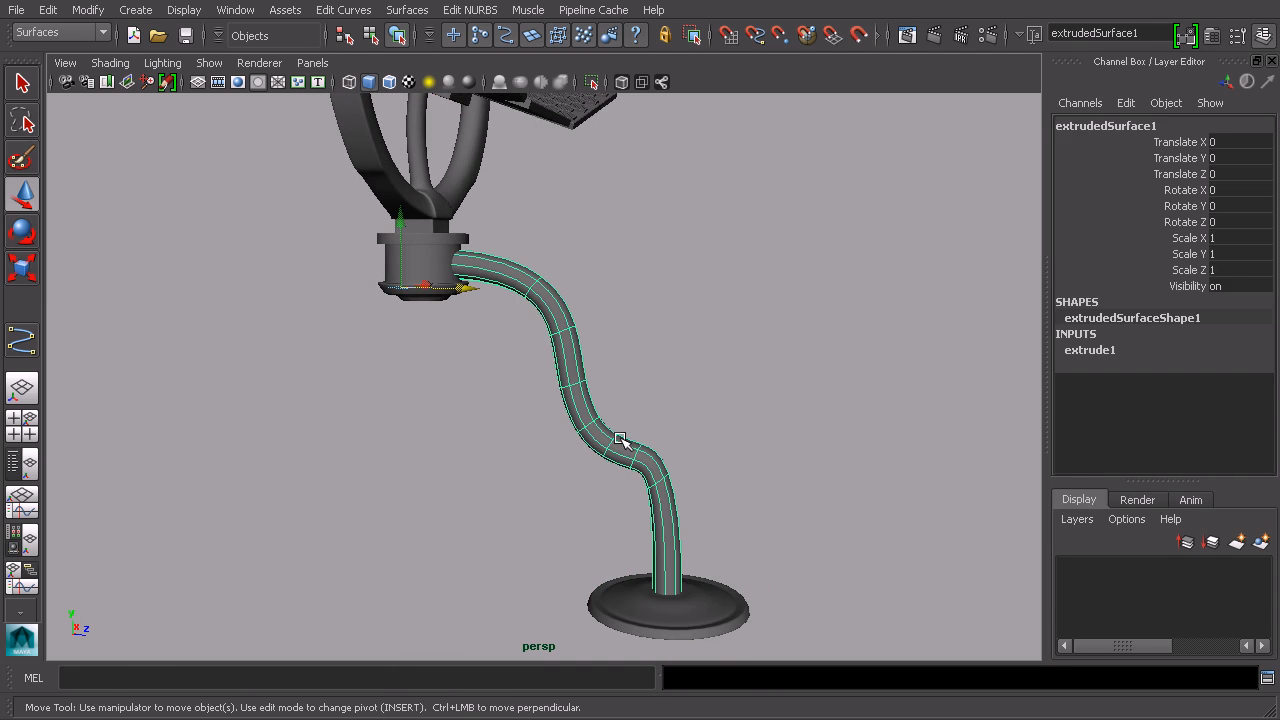